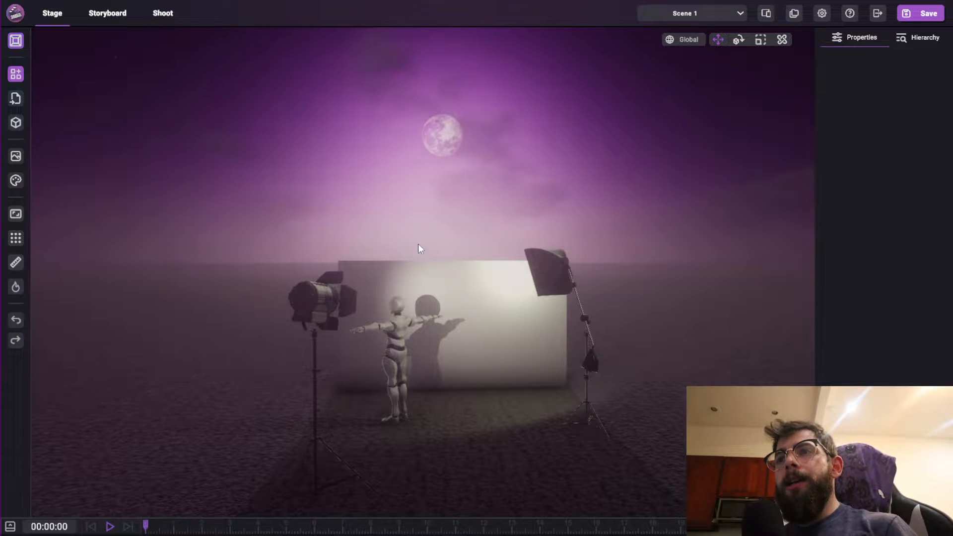
middle_click_drag(419, 249, 542, 61)
right_click_drag(541, 57, 615, 240)
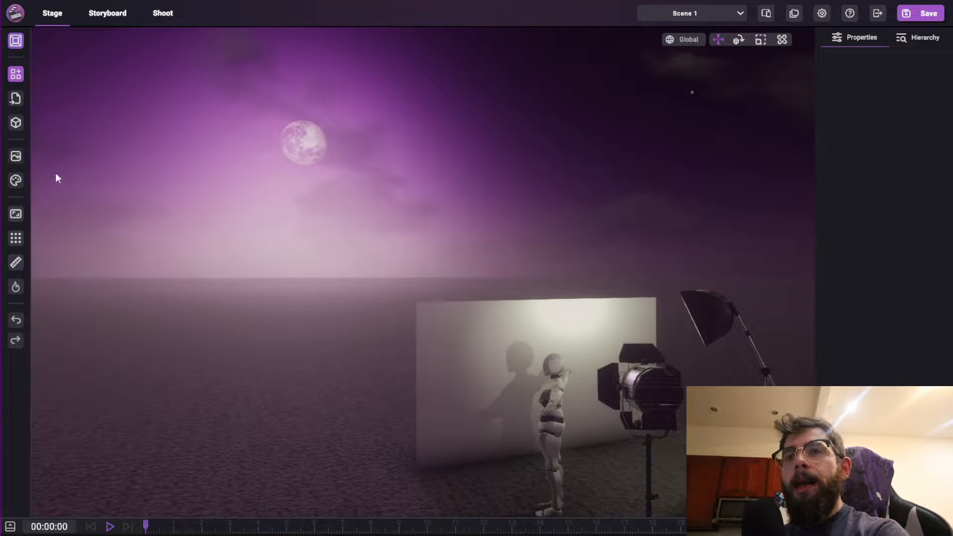
right_click_drag(346, 200, 465, 155)
key("s")
key("d")
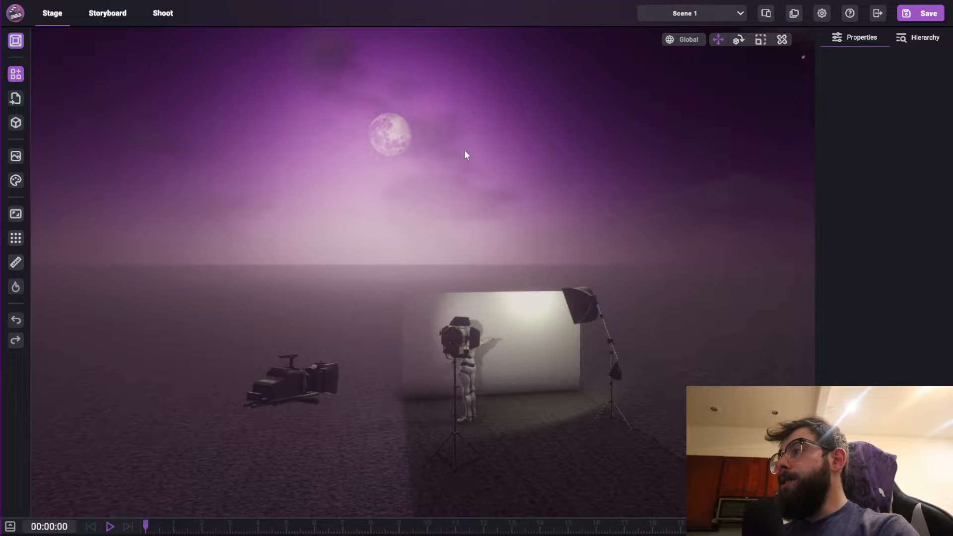
Set the scene time to 5:00 in the visuals settings and close the settings window.
left_click(15, 156)
left_click_drag(147, 109, 171, 184)
left_click_drag(128, 211, 121, 243)
right_click_drag(511, 279, 513, 259)
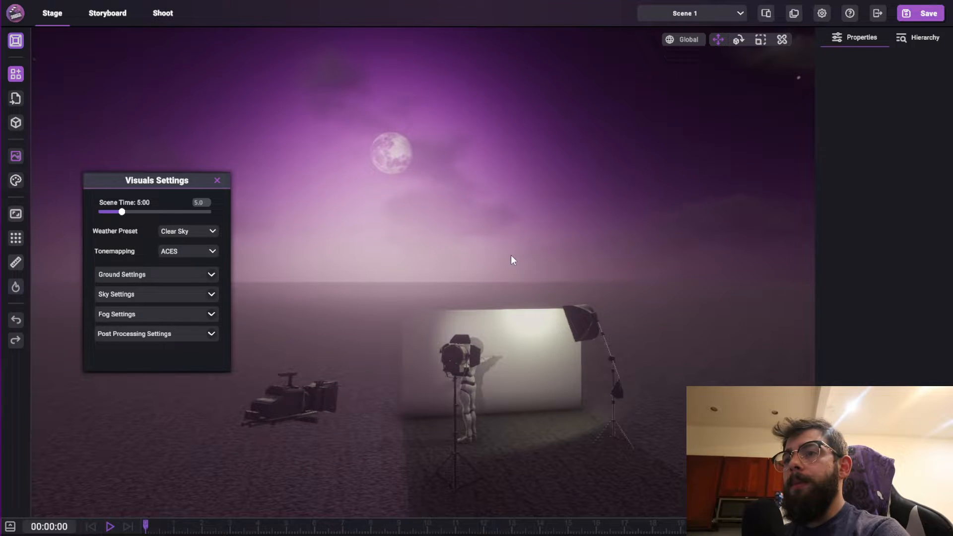
left_click(217, 180)
right_click_drag(338, 211, 345, 237)
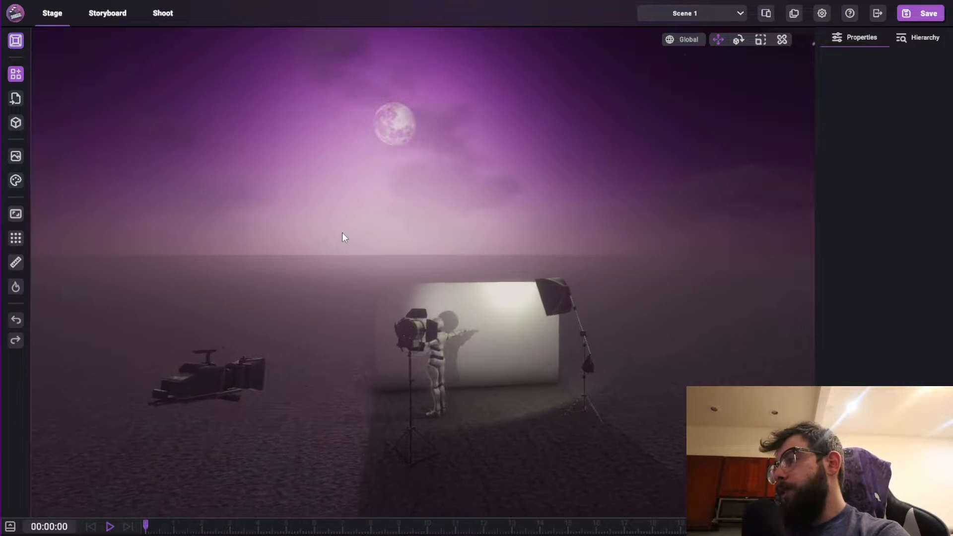
scroll(341, 234, "up", 5)
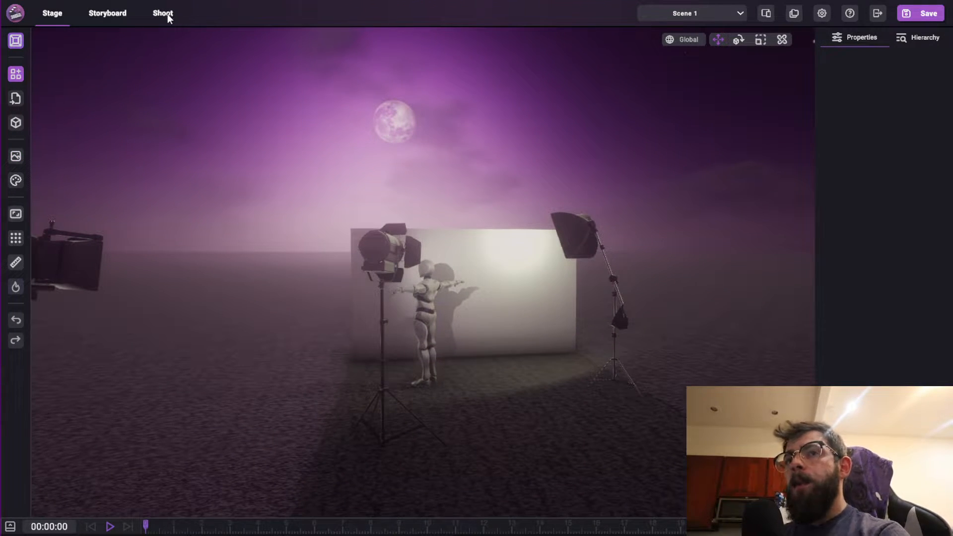
Switch to Shoot mode and open the Color Grading window from the viewfinder options, reframing the camera view.
left_click(168, 15)
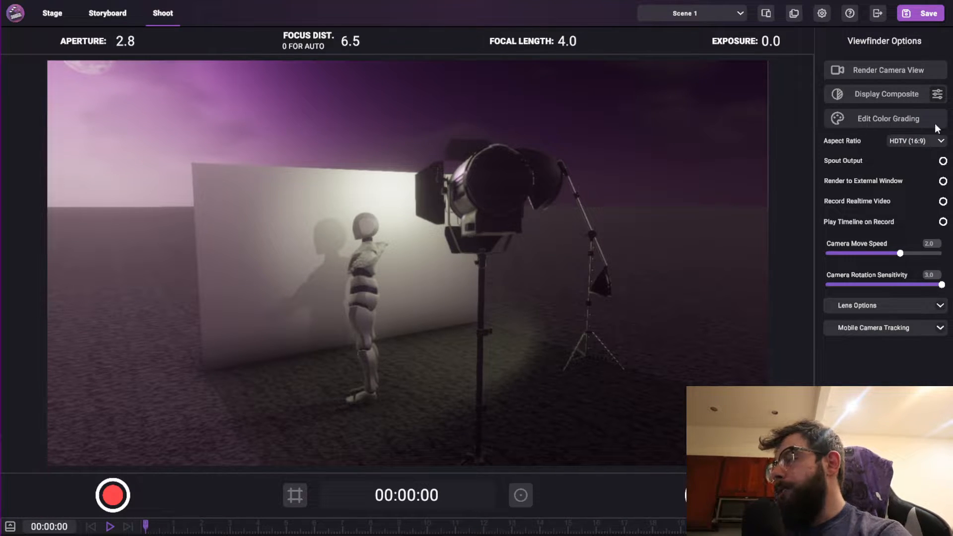
right_click_drag(729, 219, 697, 214)
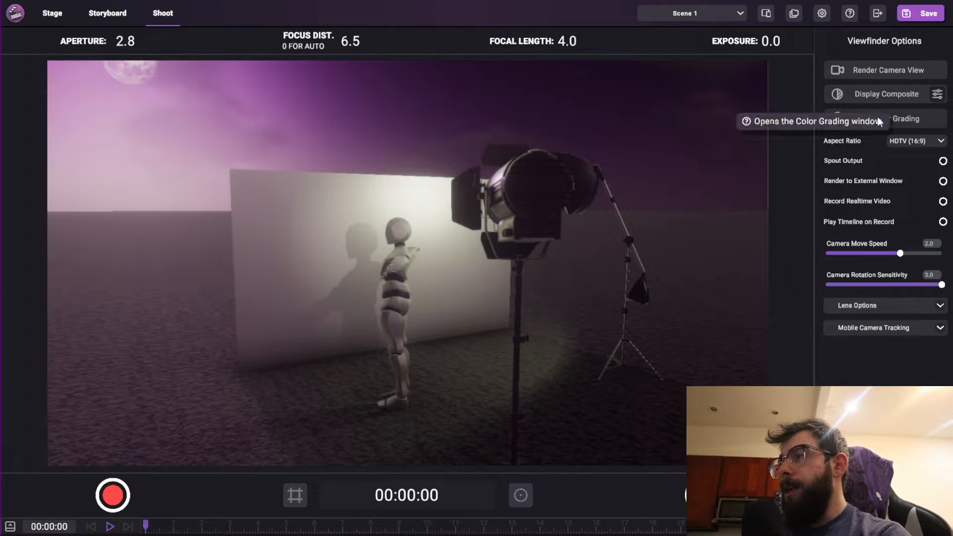
left_click(876, 118)
left_click_drag(562, 208, 483, 168)
right_click_drag(169, 144, 158, 114)
right_click_drag(84, 74, 117, 81)
Return to Stage mode and move the Color Grading window beside the lit backdrop.
left_click(50, 13)
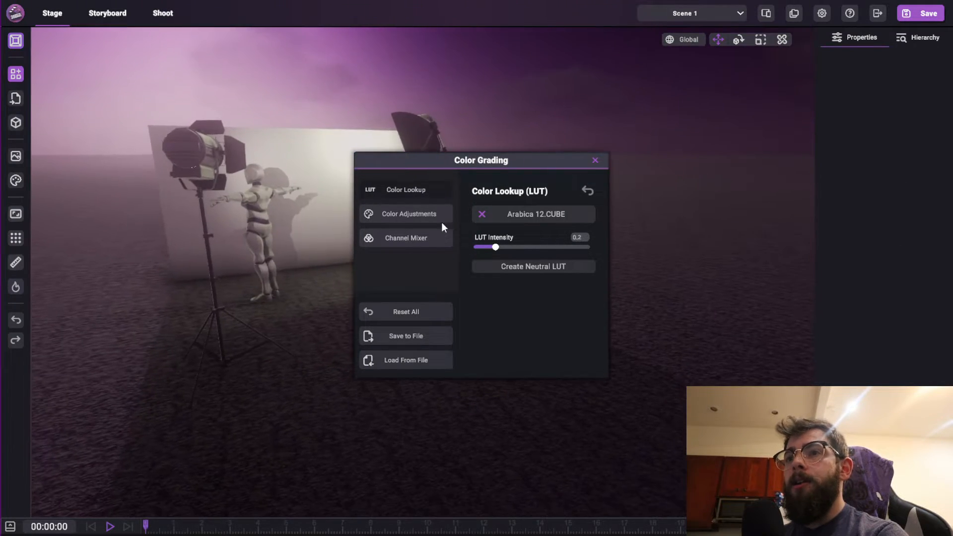
left_click_drag(594, 159, 748, 165)
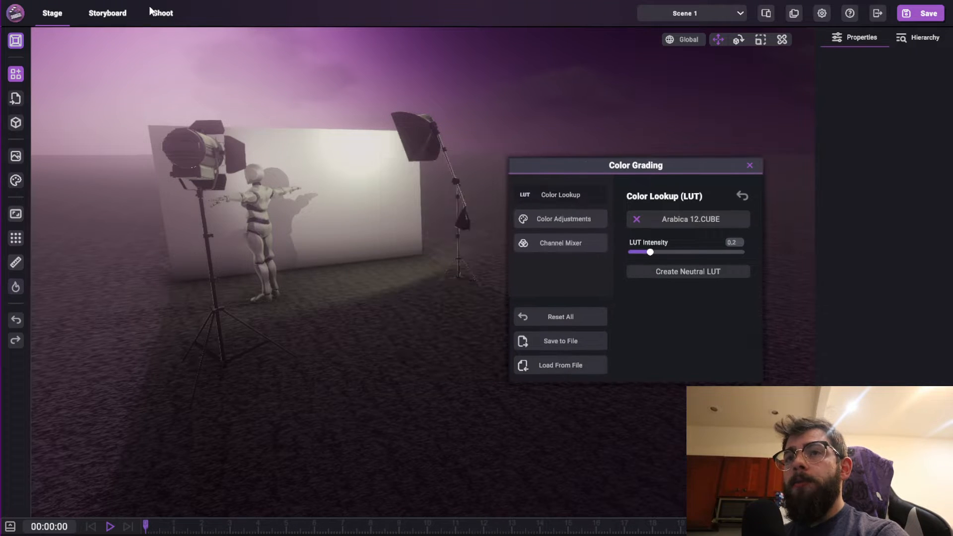
left_click(154, 11)
left_click(58, 14)
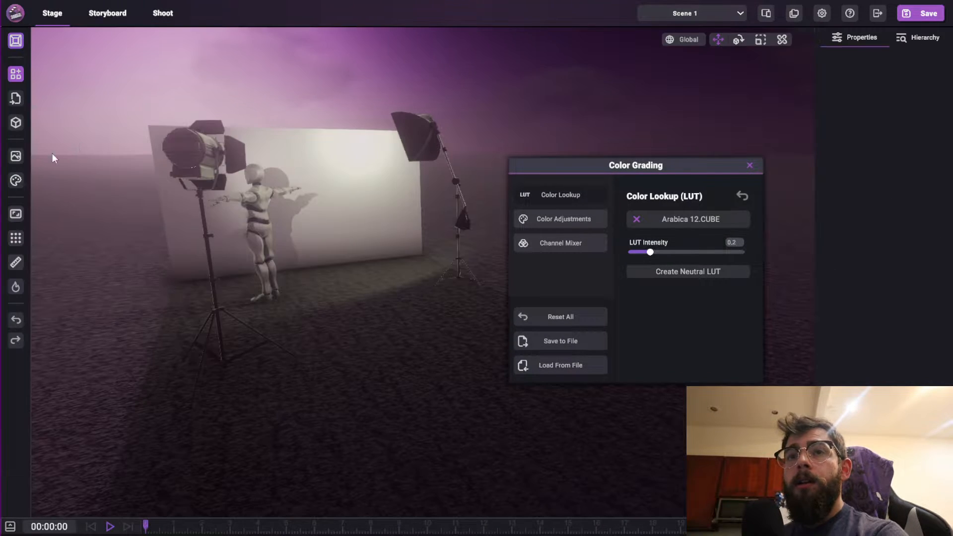
Close and reopen the Color Grading window from the Stage tools, placing it clear of the mannequin.
left_click(17, 183)
left_click(17, 182)
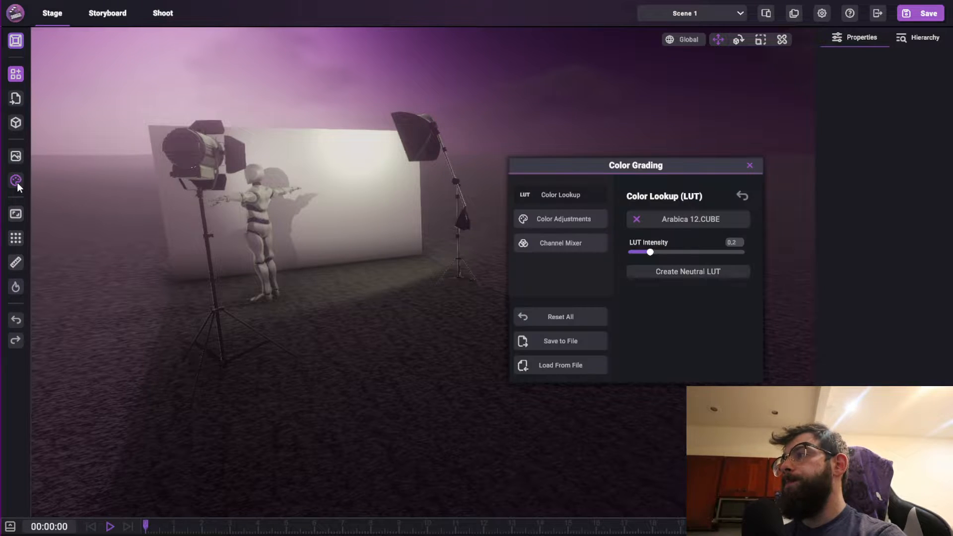
right_click_drag(392, 241, 391, 203)
left_click_drag(573, 170, 563, 203)
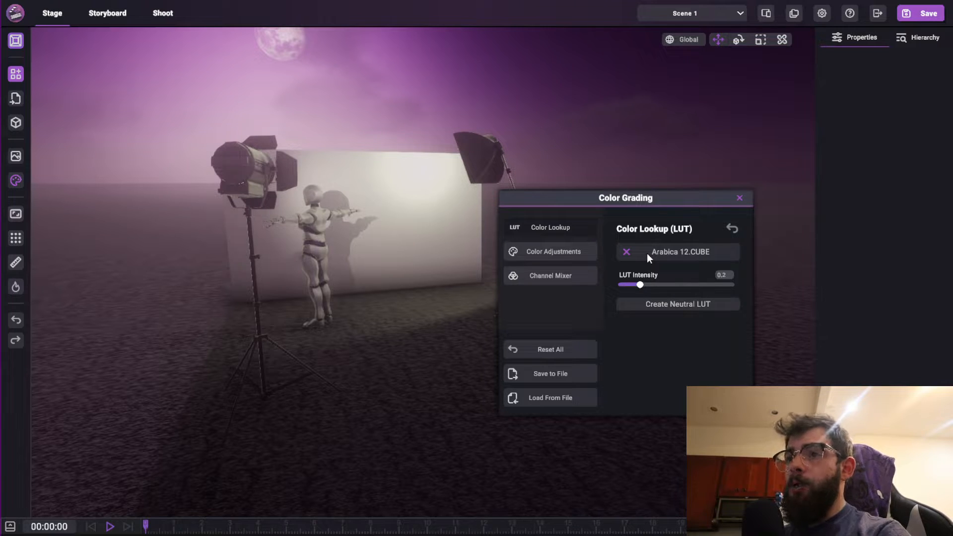
Review the Color Adjustments, Channel Mixer and Color Lookup sections of the Color Grading window.
left_click(541, 254)
left_click(548, 274)
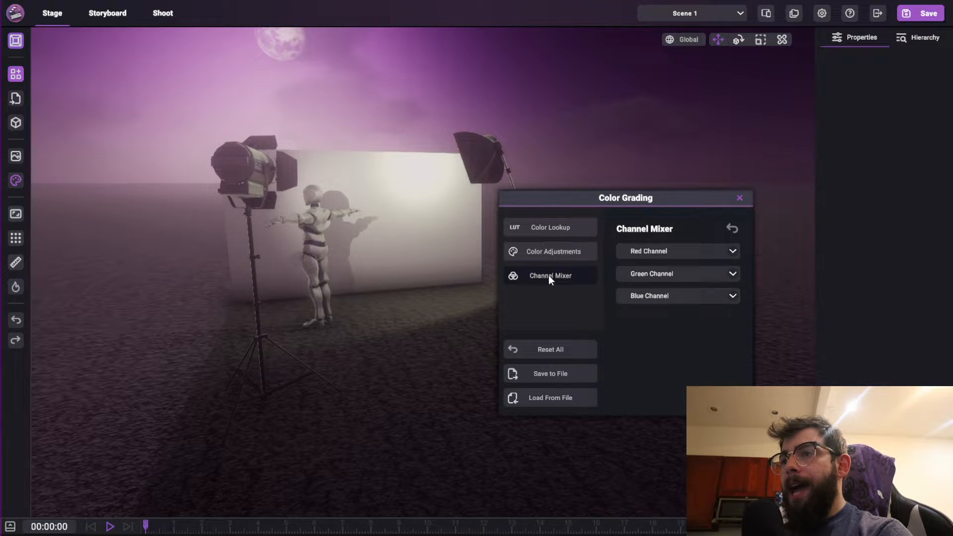
left_click(556, 226)
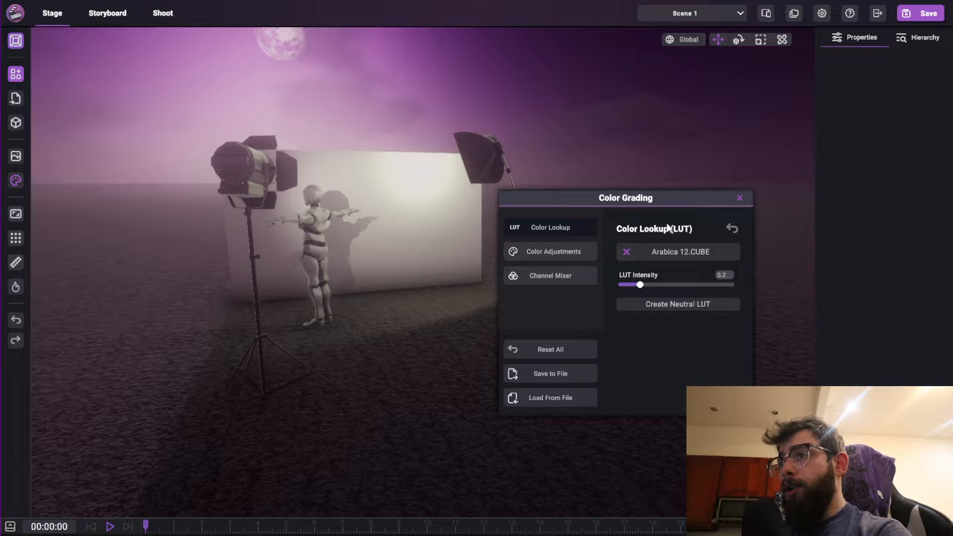
left_click_drag(655, 197, 641, 219)
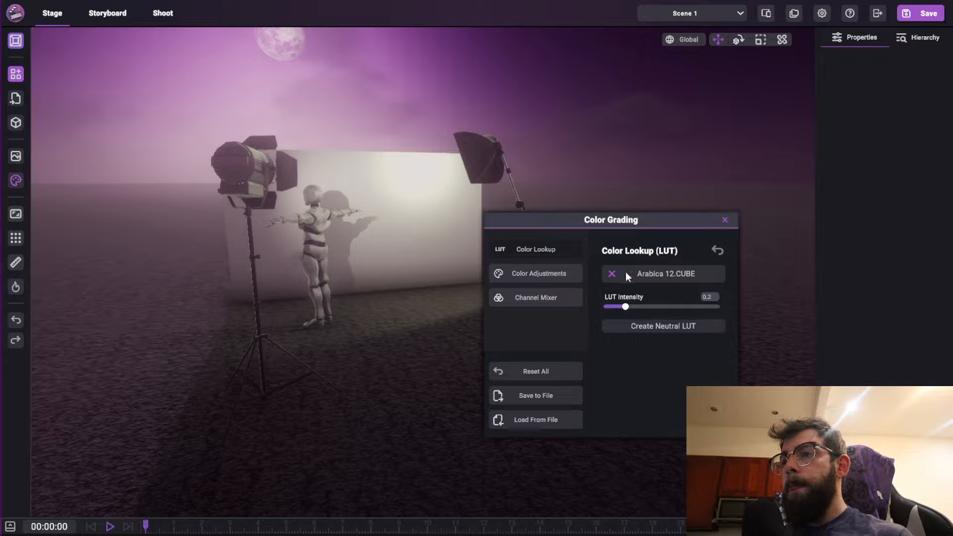
Browse for a LUT file for the color lookup and cancel without choosing one.
left_click(657, 275)
scroll(240, 228, "up", 4)
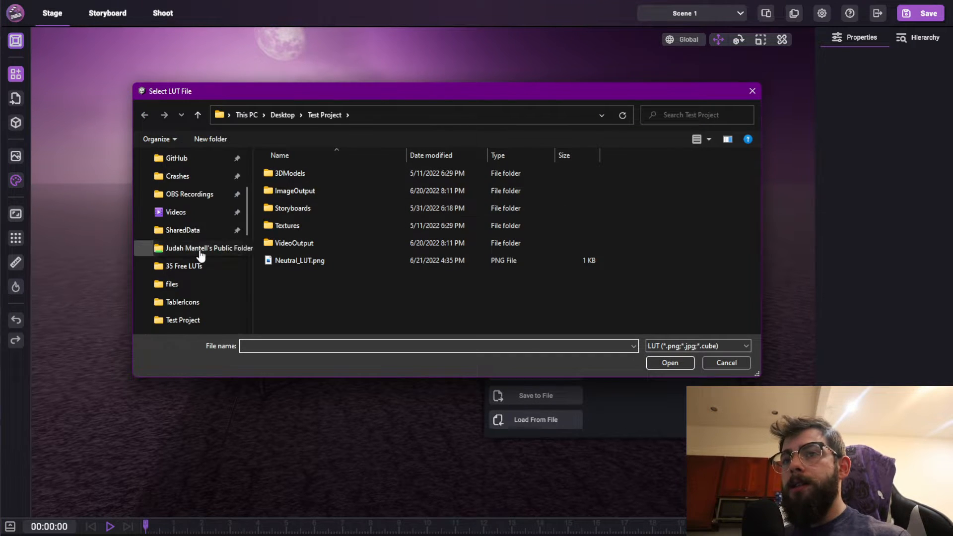
left_click(726, 362)
Set the LUT intensity to 0.3 for the Arabica 12.CUBE lookup.
left_click_drag(679, 217, 737, 197)
mouse_move(685, 286)
left_mouse_down()
mouse_move(663, 288)
mouse_move(752, 287)
mouse_move(707, 286)
mouse_move(717, 303)
mouse_move(692, 300)
mouse_move(730, 290)
mouse_move(696, 295)
left_mouse_up()
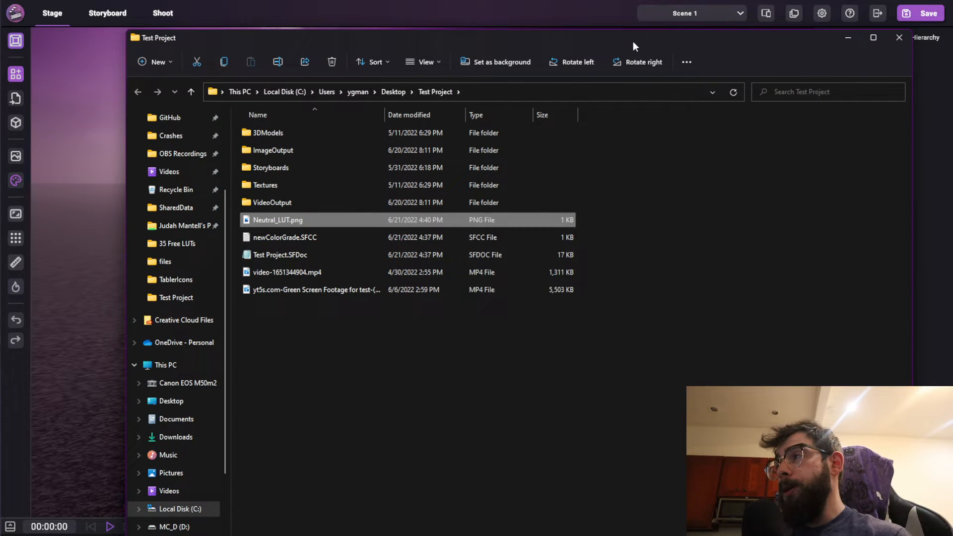
View Neutral_LUT.png from the Test Project folder, and close the image and the folder.
left_click_drag(633, 41, 649, 39)
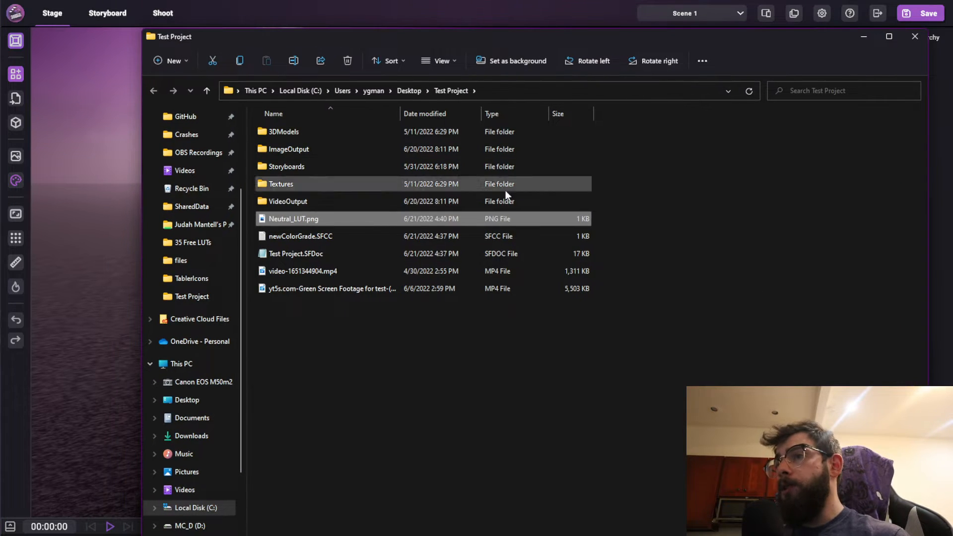
double_click(282, 220)
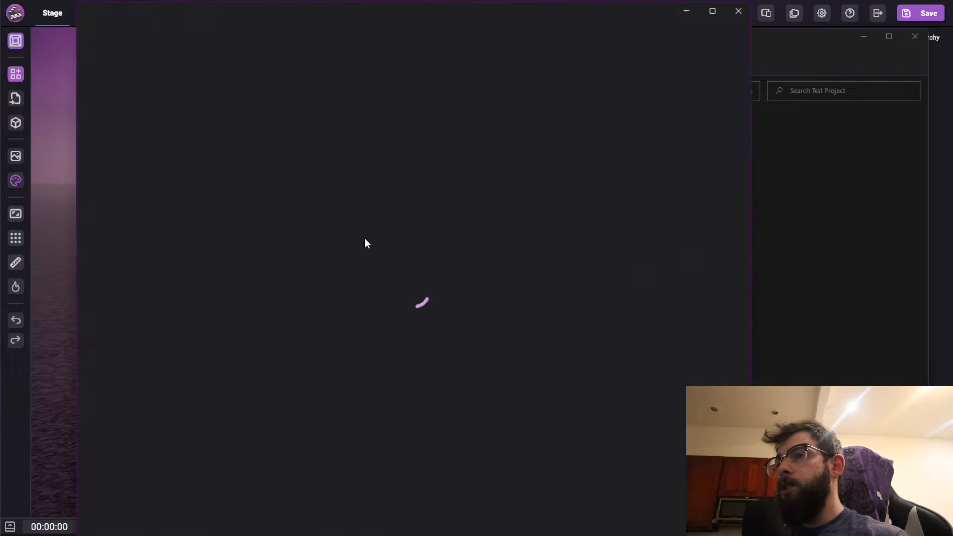
left_click(738, 11)
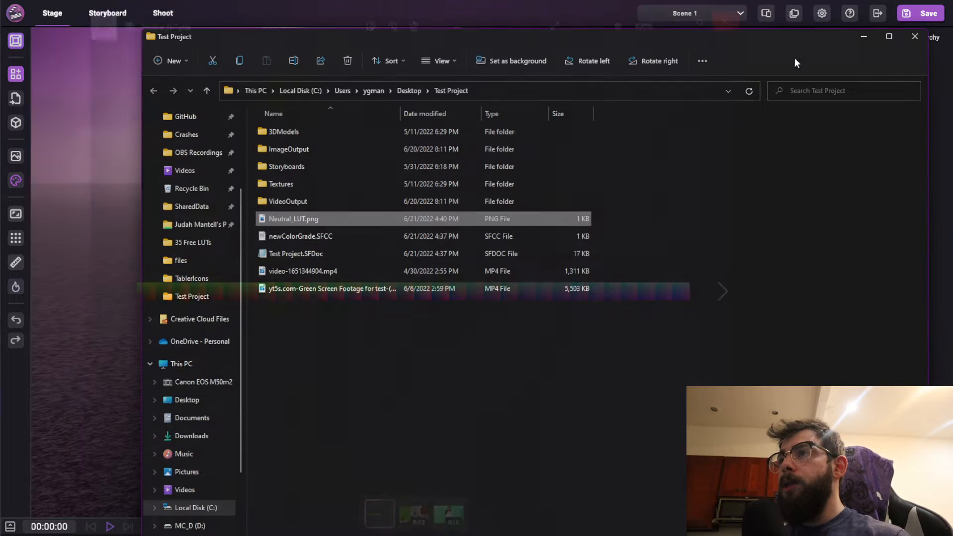
left_click(914, 36)
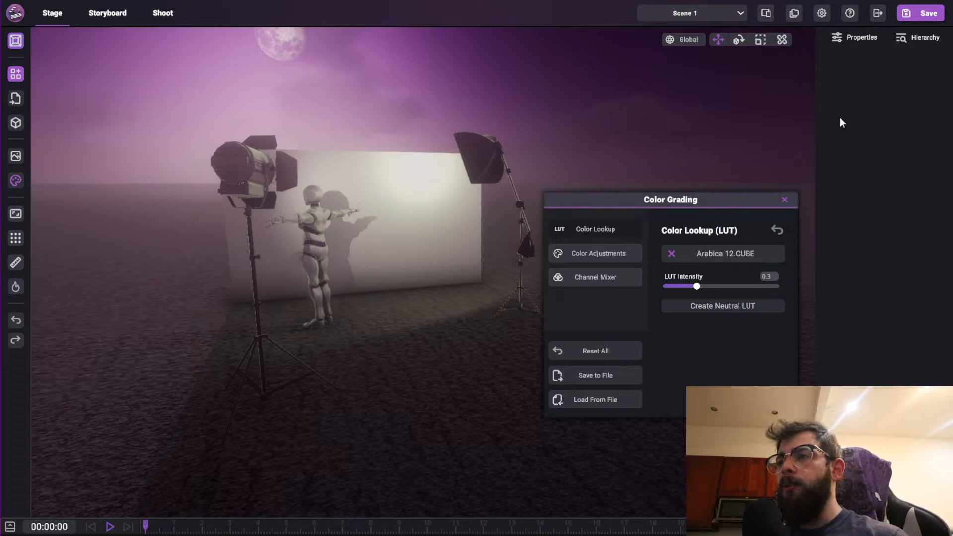
Examine the hue, saturation and contrast adjustments and the channel mixer, and return to the color lookup settings.
left_click_drag(725, 197, 690, 165)
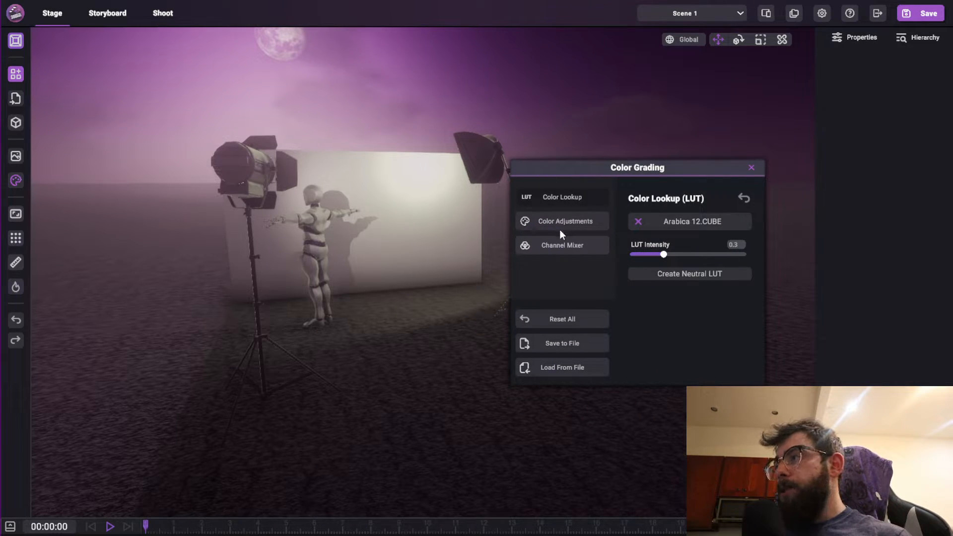
left_click(549, 220)
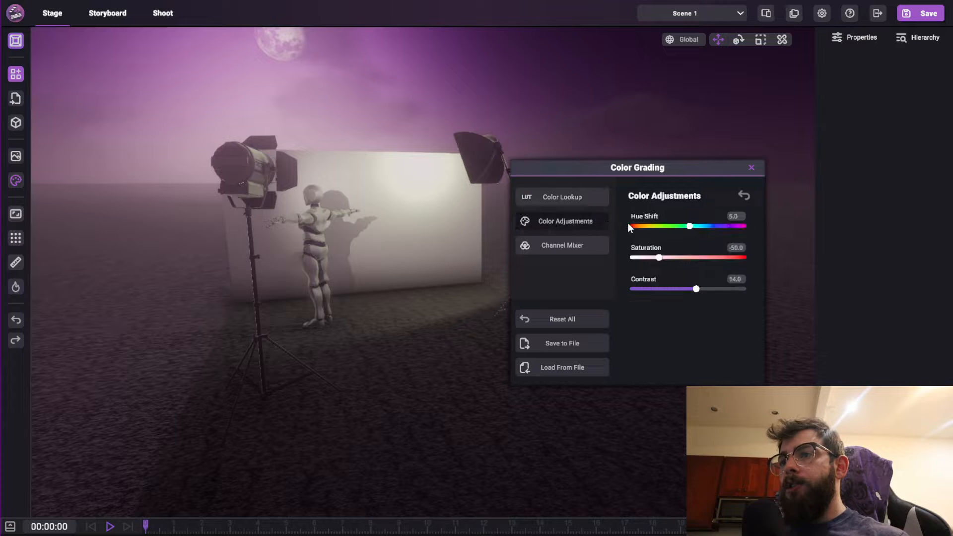
left_click(578, 248)
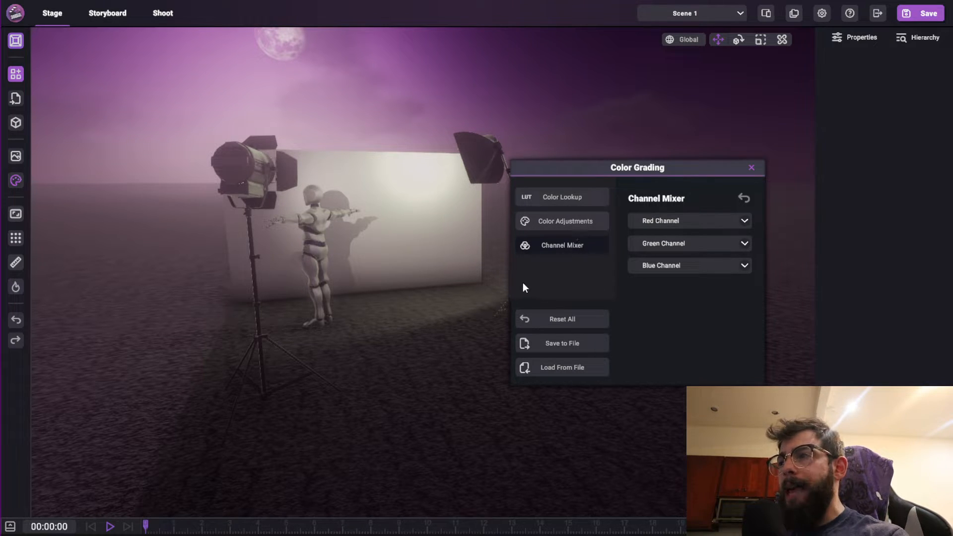
left_click(586, 199)
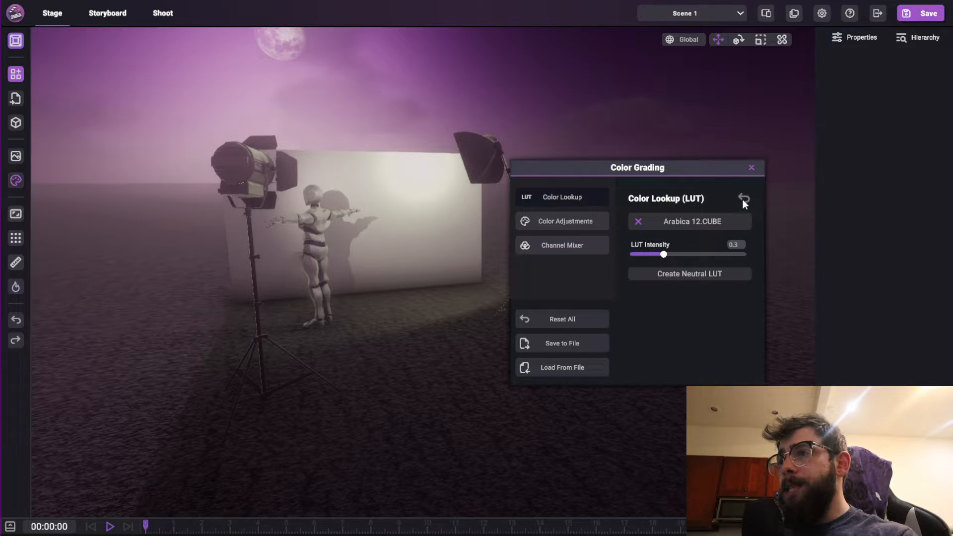
Set the color adjustments to hue shift 81, saturation 27 and contrast -12.
left_click(587, 217)
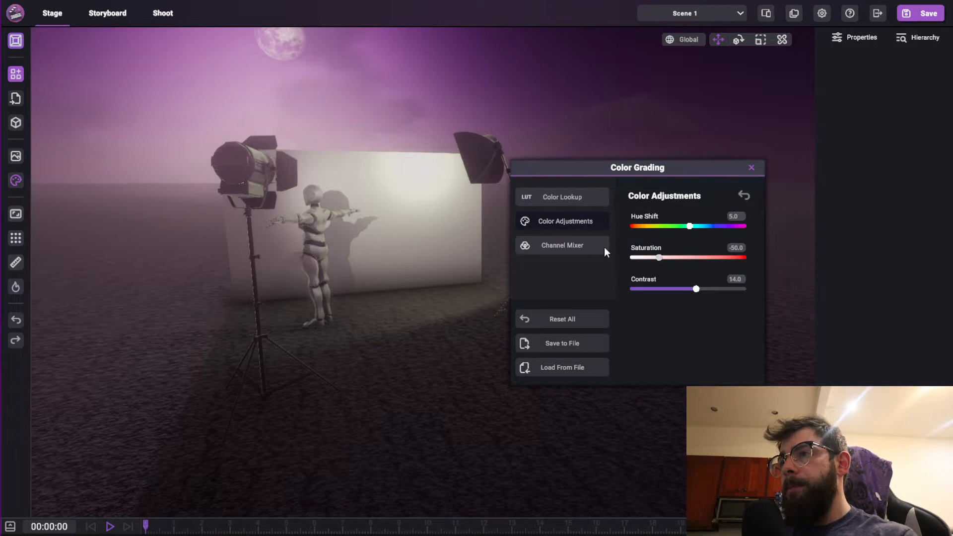
left_click_drag(689, 226, 713, 227)
left_click_drag(659, 257, 660, 290)
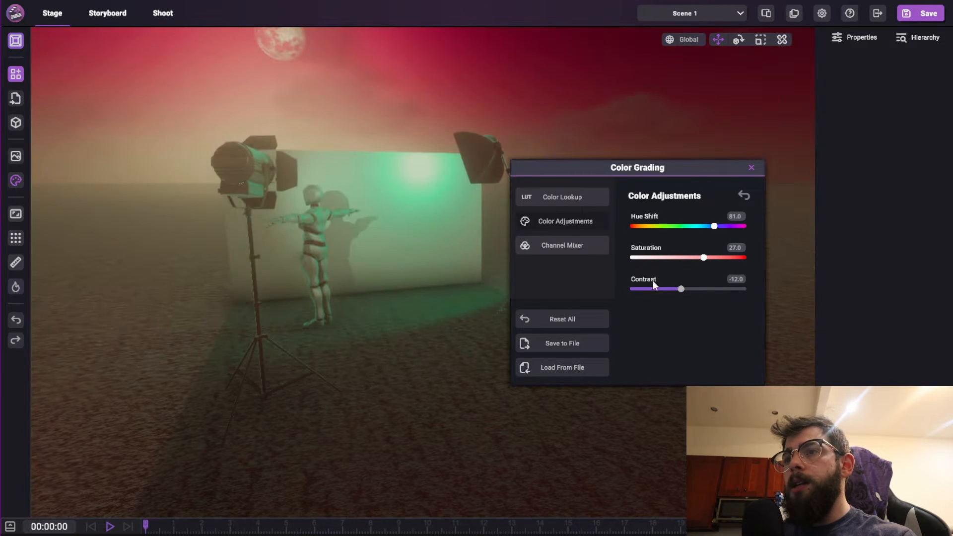
Adjust the channel mixer's red channel to red 59, green -26 and blue 92.
left_click(585, 245)
left_click(749, 221)
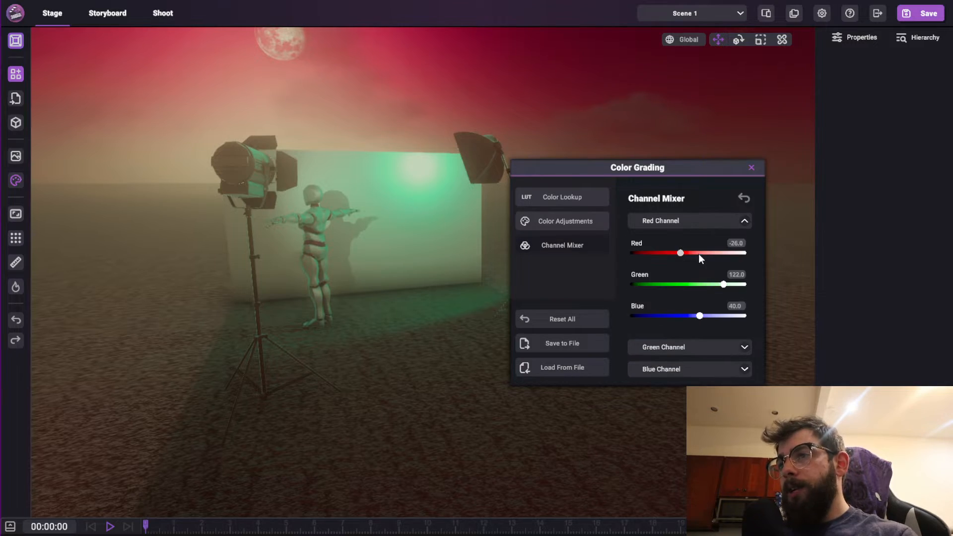
mouse_move(698, 253)
left_mouse_down()
mouse_move(669, 257)
mouse_move(710, 253)
mouse_move(697, 284)
mouse_move(679, 285)
mouse_move(662, 258)
mouse_move(704, 254)
left_mouse_up()
left_click_drag(701, 317, 714, 317)
Set the hue shift to 53 and readjust the saturation and contrast in the color adjustments.
left_click(568, 222)
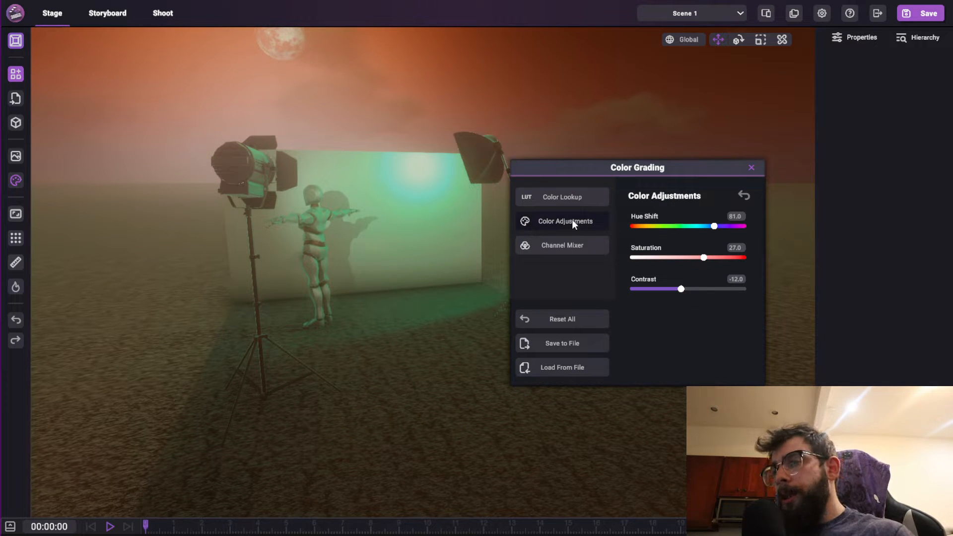
left_click(549, 198)
left_click(576, 219)
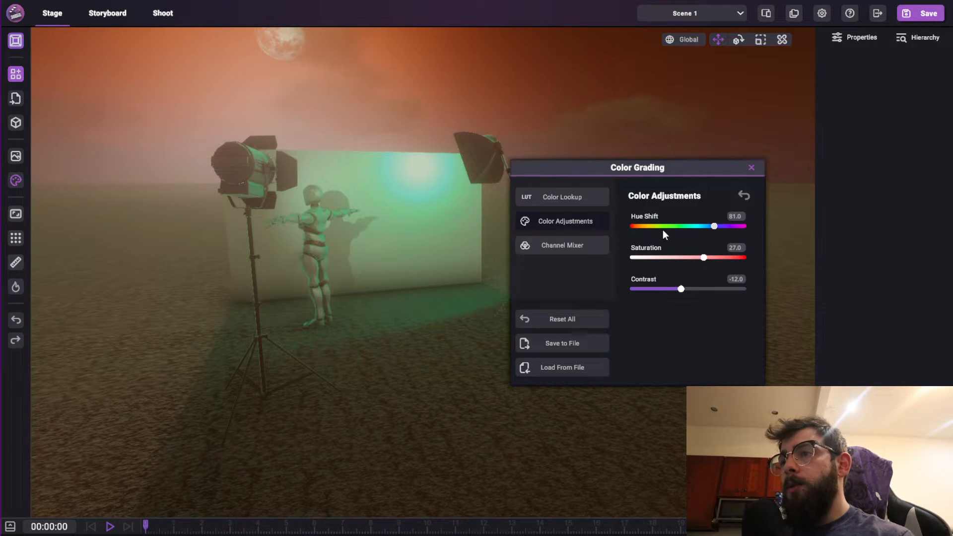
left_click_drag(714, 226, 705, 226)
left_click_drag(670, 258, 700, 258)
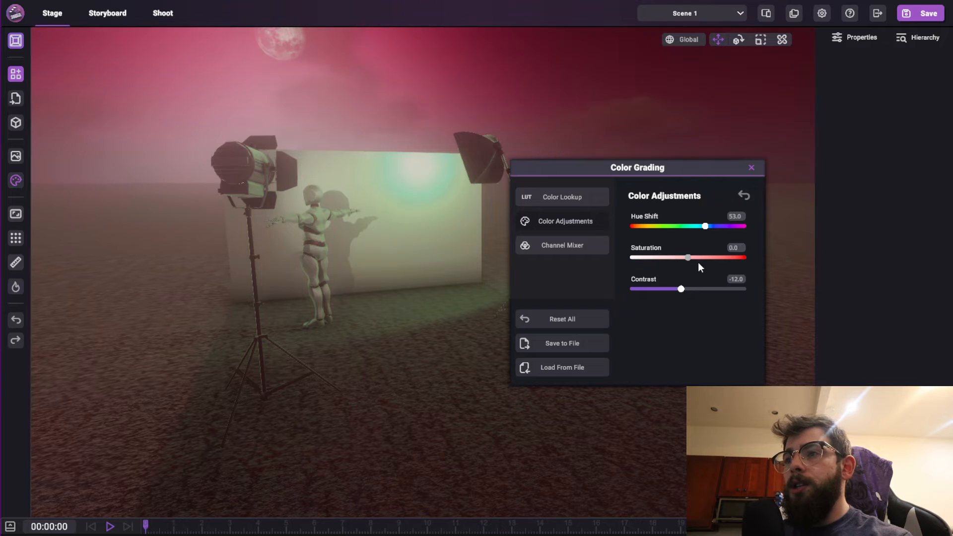
left_click_drag(671, 289, 689, 288)
Increase the red amount in the channel mixer's red channel.
left_click(575, 243)
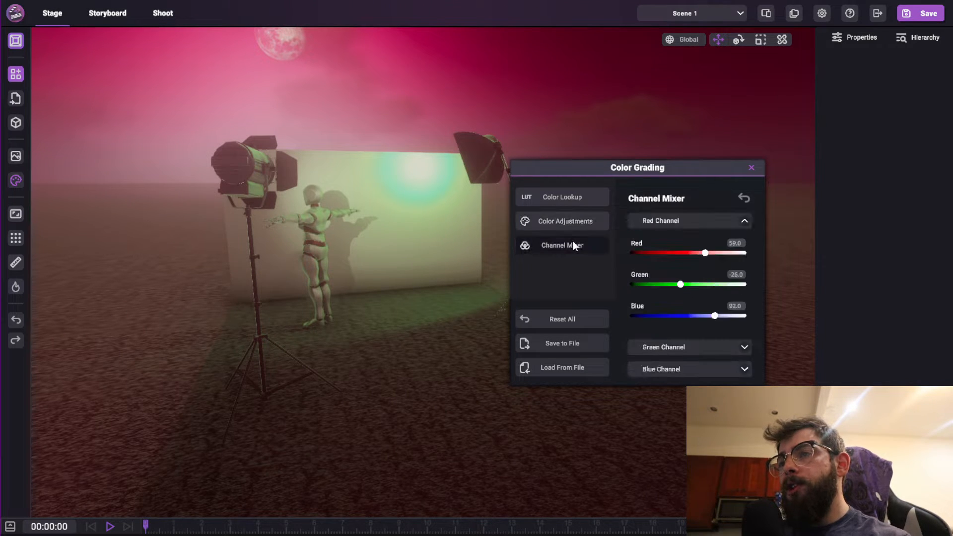
mouse_move(704, 252)
left_mouse_down()
mouse_move(712, 253)
mouse_move(687, 254)
mouse_move(721, 253)
left_mouse_up()
left_click(744, 222)
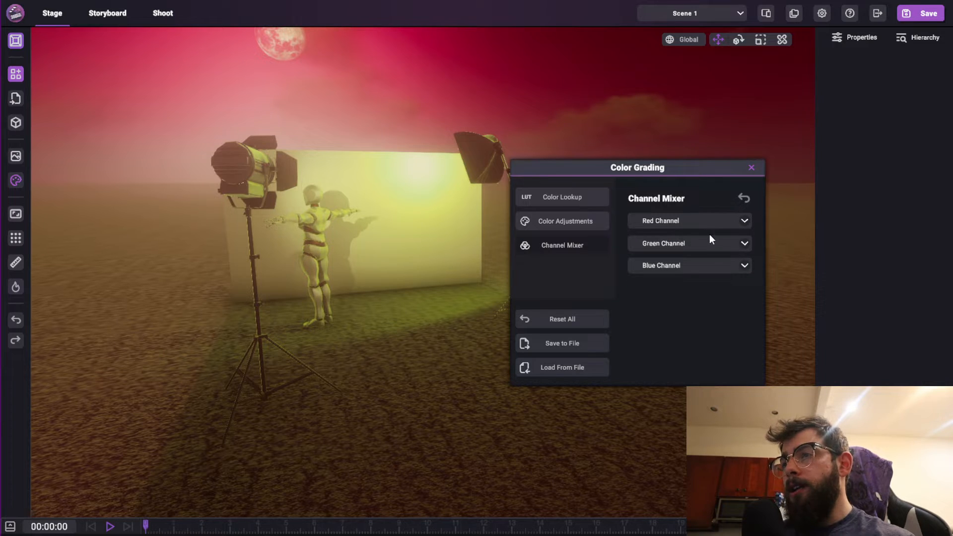
Check the channel mixer's green channel settings and reset all color grading.
left_click(744, 243)
left_click(745, 243)
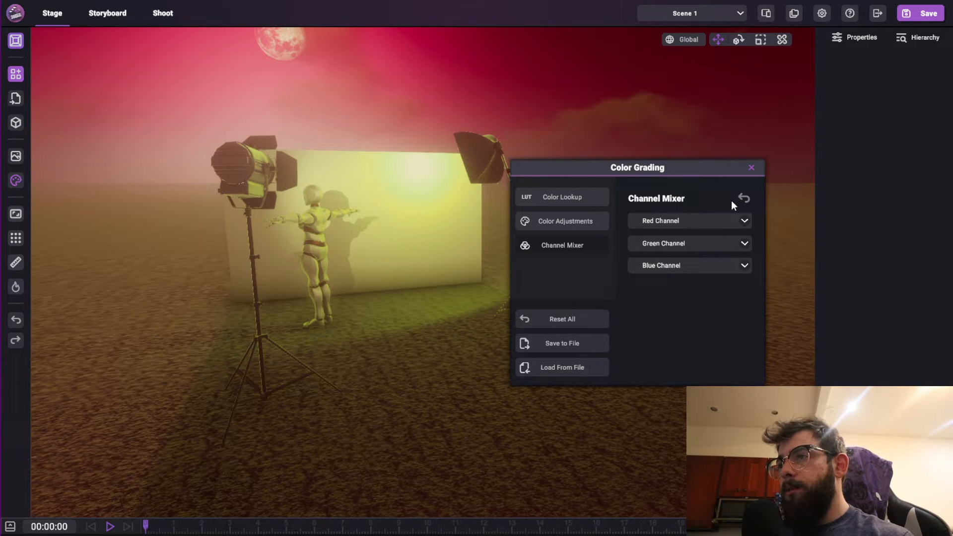
left_click(564, 316)
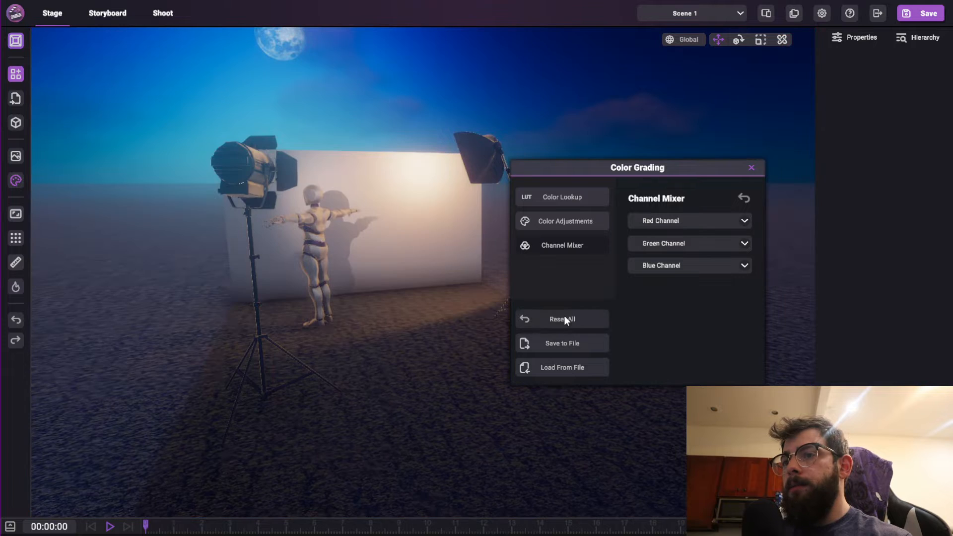
Show the color lookup settings and set the scene time to 18:00 in the visuals settings.
right_click_drag(363, 217, 338, 173)
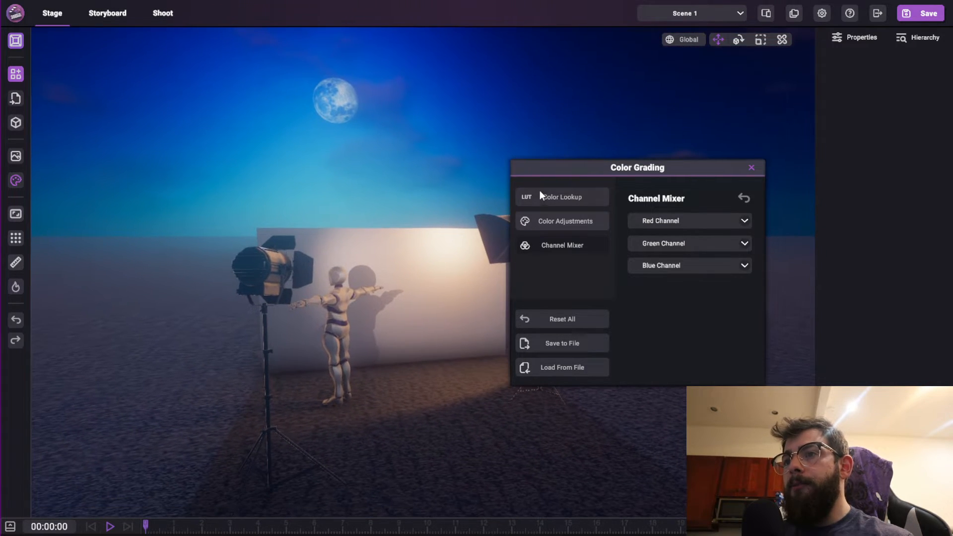
left_click(540, 191)
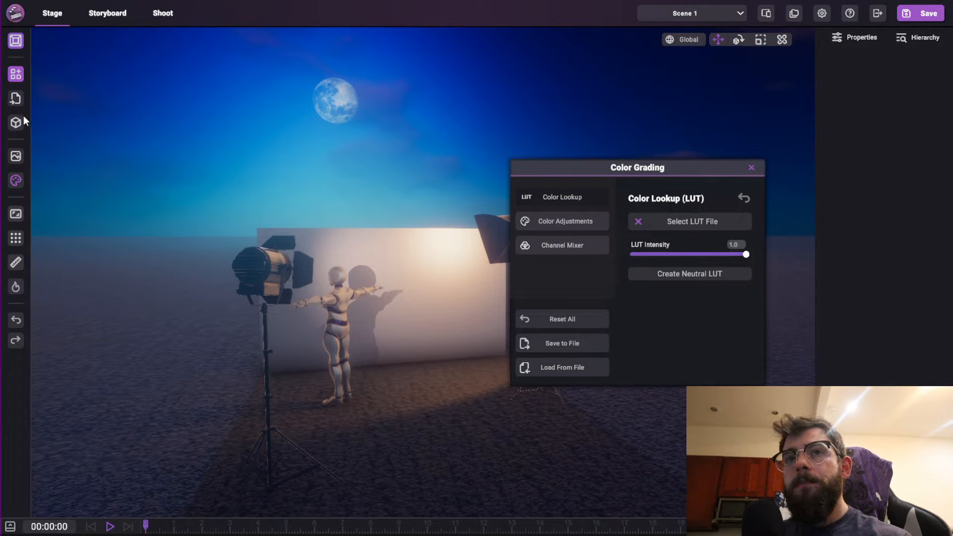
left_click(16, 155)
left_click_drag(124, 212, 182, 223)
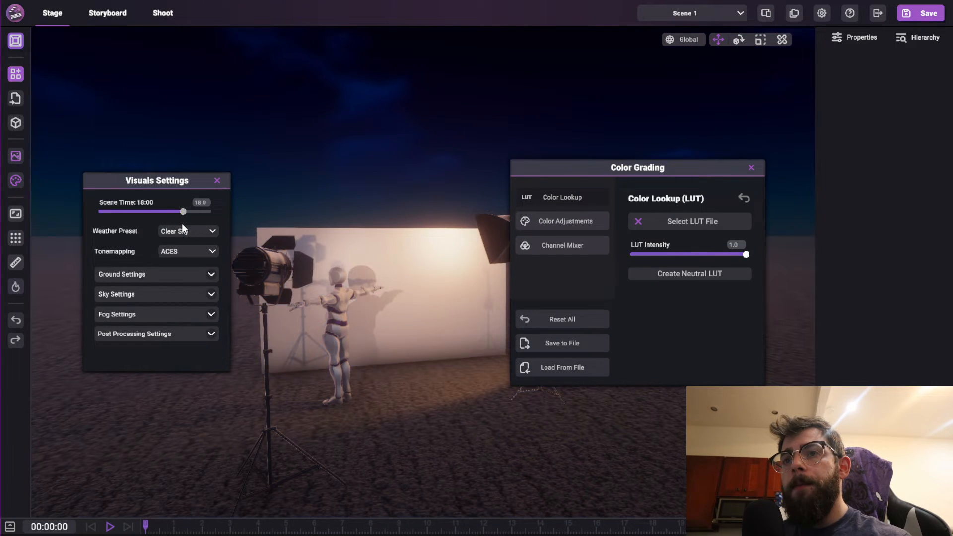
left_click(217, 181)
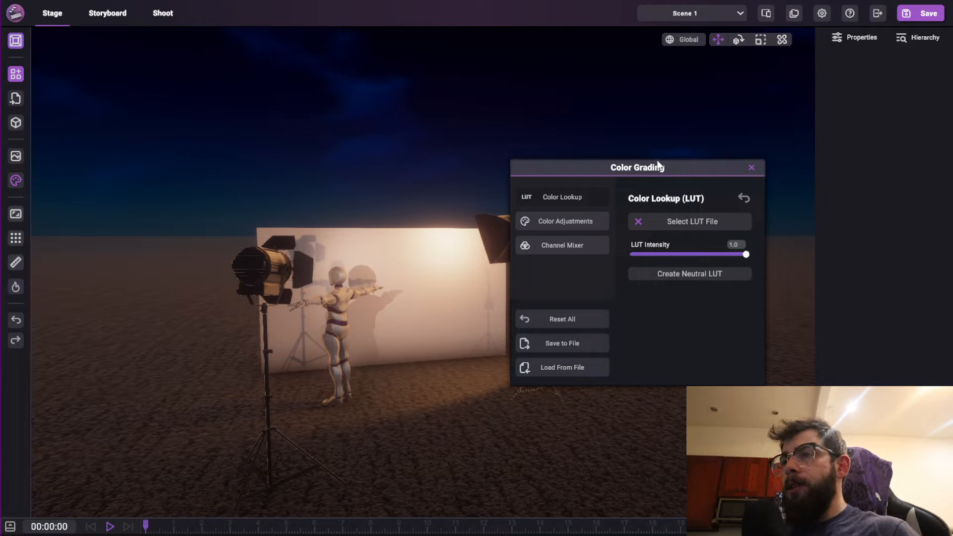
Check the list of available scenes and reposition the Color Grading window beside the lit backdrop.
left_click_drag(629, 169, 688, 200)
left_click(666, 9)
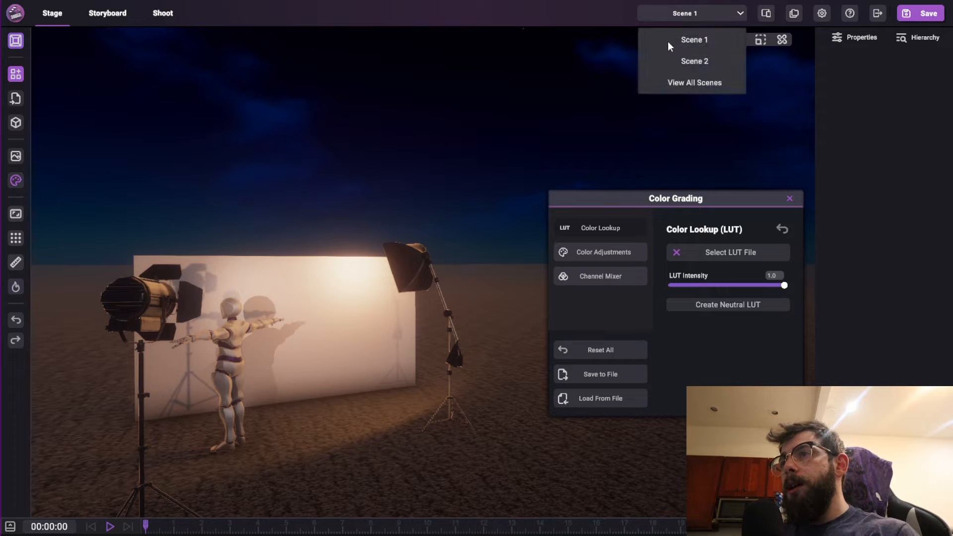
left_click(674, 19)
right_click_drag(547, 76, 502, 97)
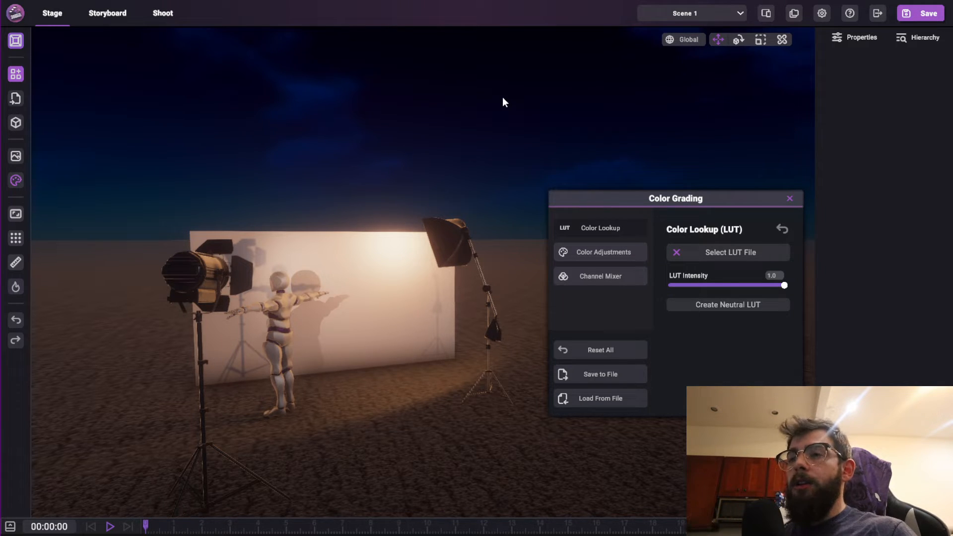
right_click_drag(502, 97, 496, 143)
left_click_drag(677, 198, 672, 161)
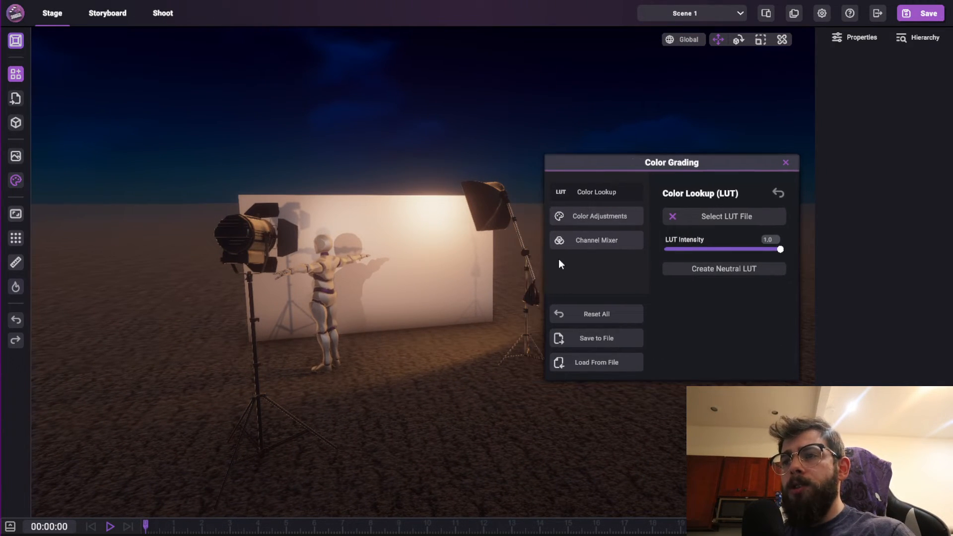
Set the channel mixer's red channel to red -107 and blue 158.
left_click(608, 218)
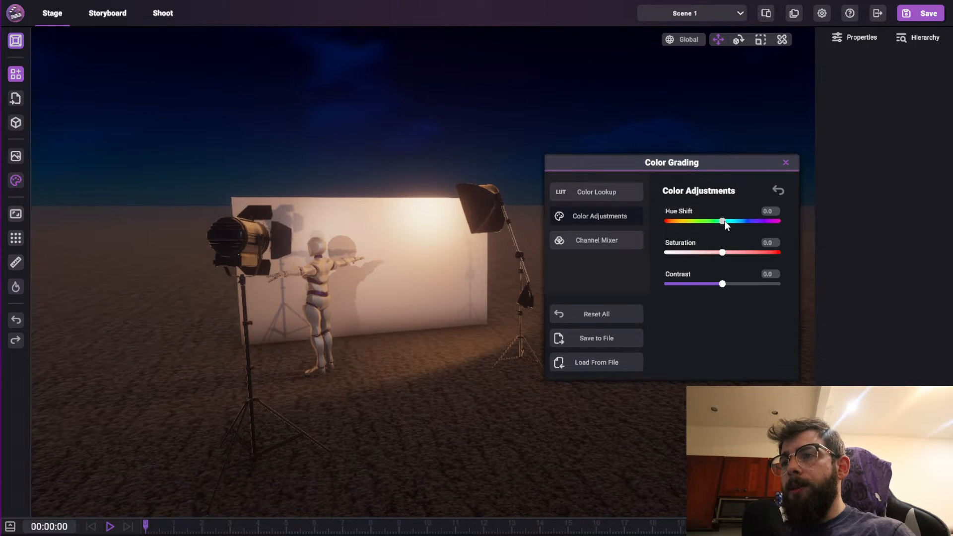
left_click_drag(724, 220, 691, 248)
left_click(621, 242)
left_click(779, 216)
left_click_drag(722, 310, 768, 310)
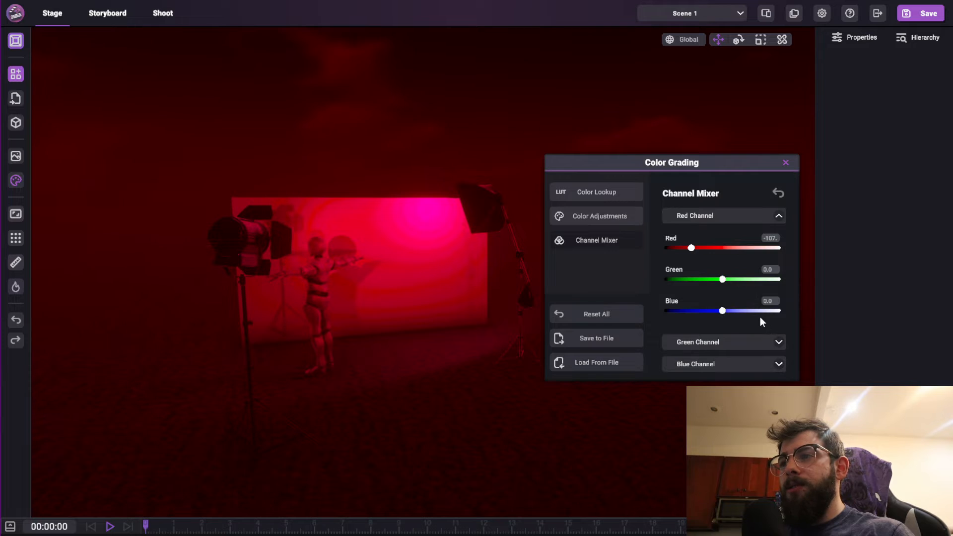
Set the channel mixer's green channel to red -96, green 42 and blue 36.
left_click(776, 342)
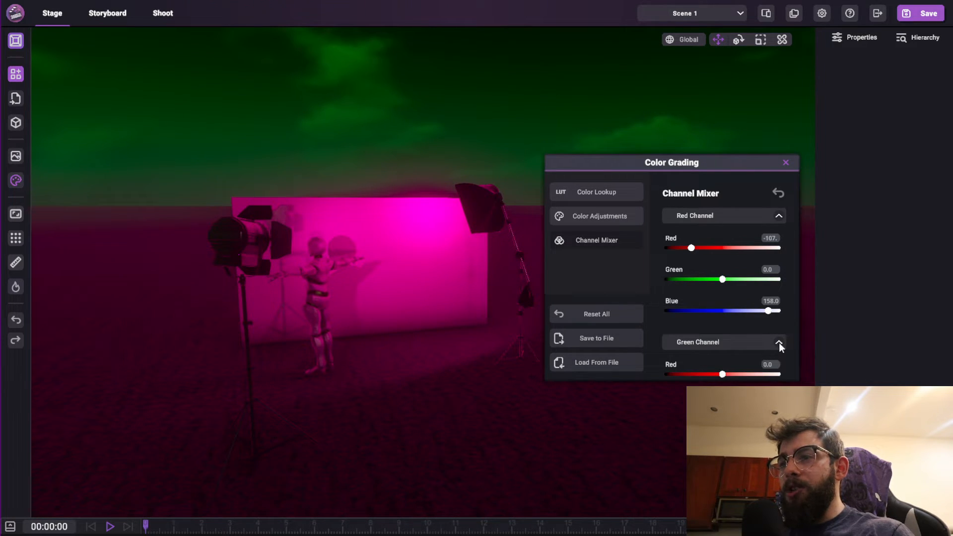
left_click(778, 216)
left_click_drag(722, 270, 694, 270)
left_click_drag(722, 302, 733, 335)
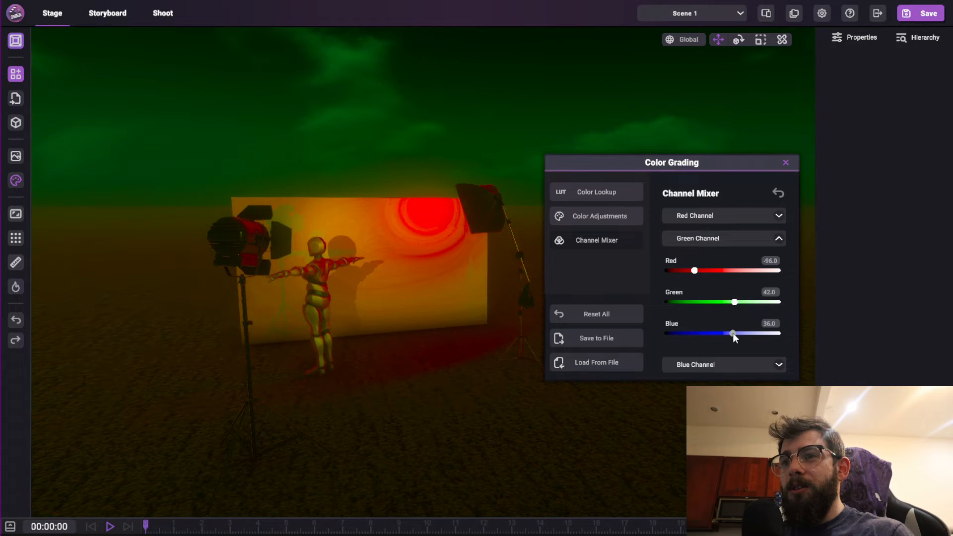
Save the color grade to file, replacing the existing newColorGrade.SFCC in the Test Project folder.
left_click_drag(562, 157, 551, 196)
middle_click_drag(454, 232, 418, 215)
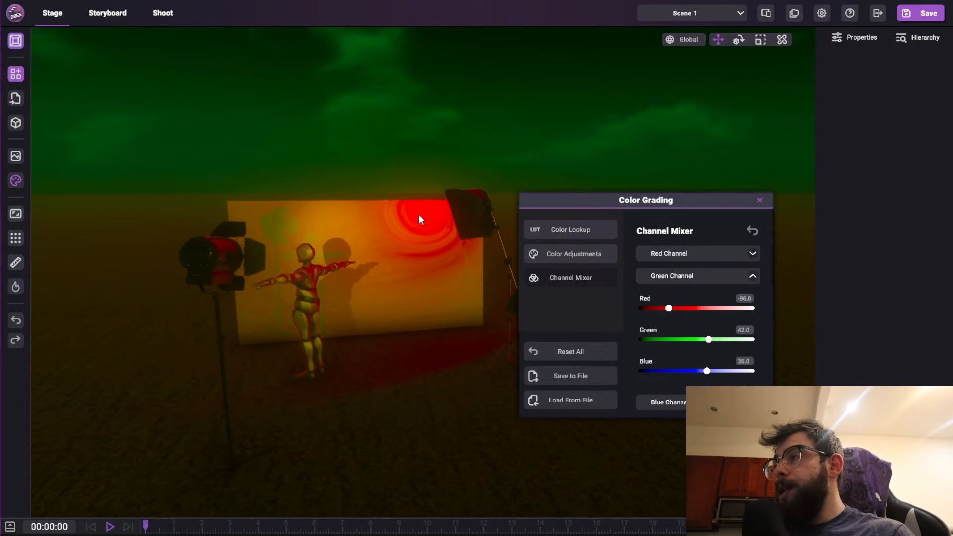
left_click(549, 379)
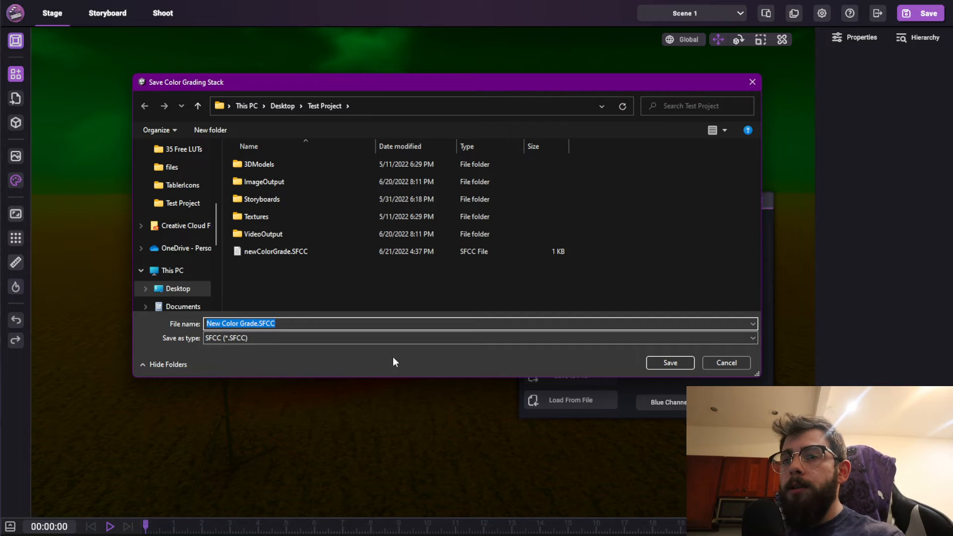
double_click(266, 252)
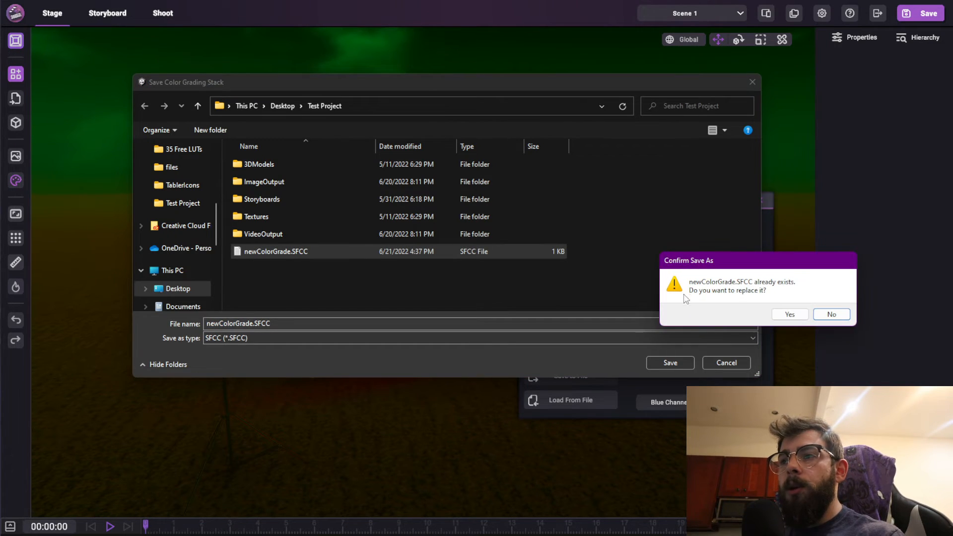
left_click(787, 314)
Review the color lookup and color adjustments settings, and reset all color grading.
left_click_drag(666, 200, 632, 172)
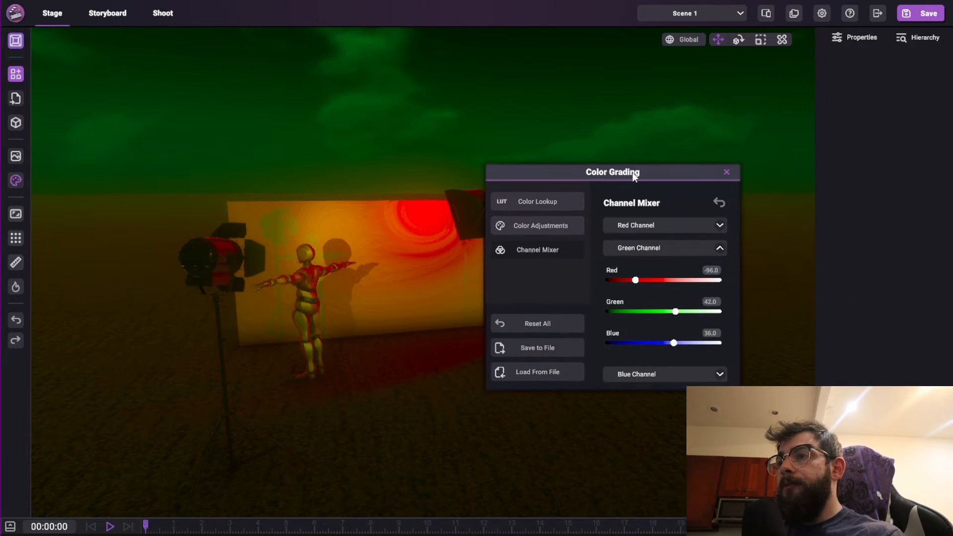
left_click(567, 200)
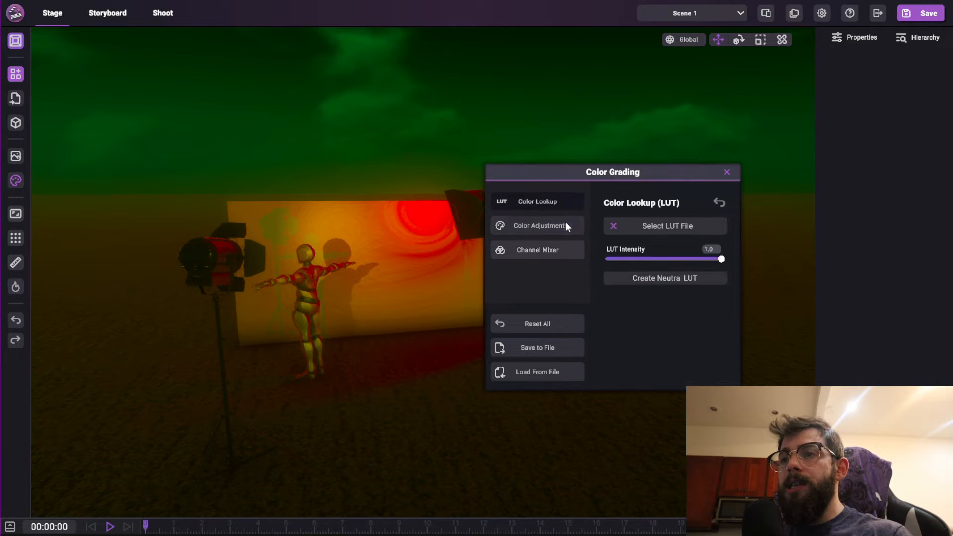
left_click(563, 224)
left_click(556, 203)
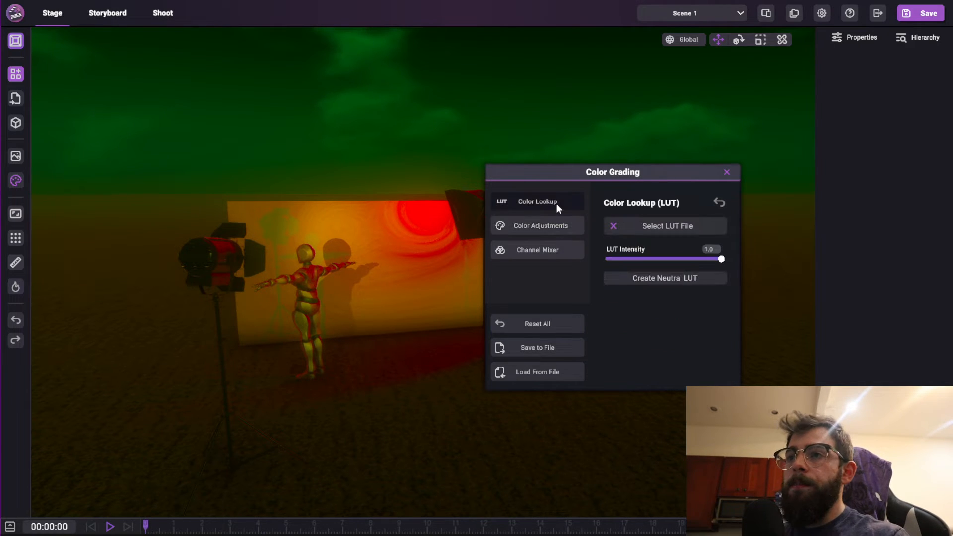
left_click(542, 323)
right_click_drag(403, 376, 528, 326)
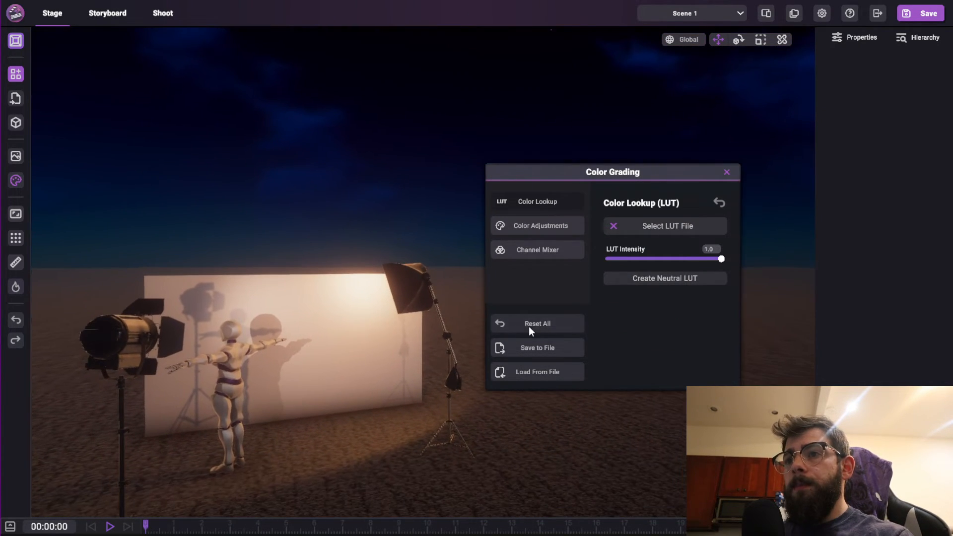
Set the scene time to 11:00 in the visuals settings and close them.
left_click(15, 155)
left_click_drag(193, 211, 152, 216)
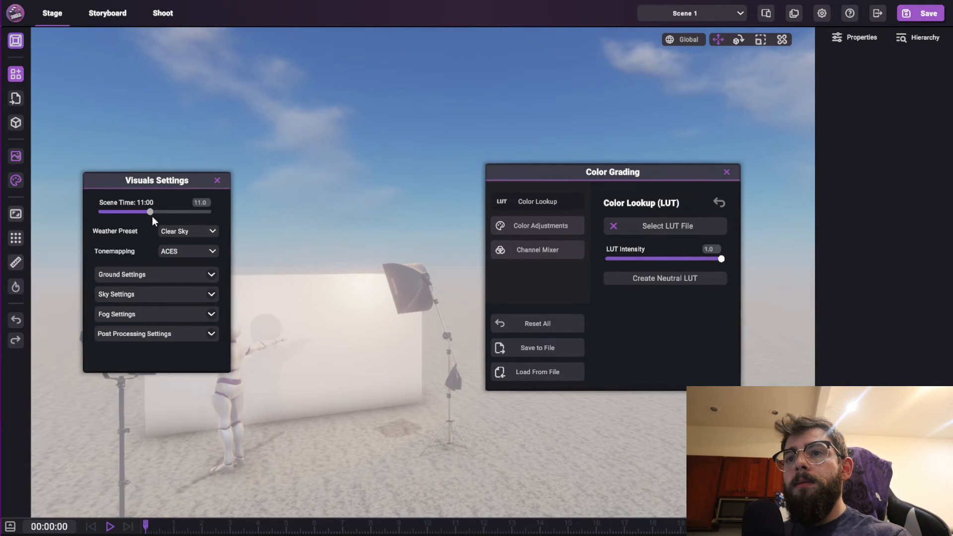
left_click(216, 180)
Load the saved color grade newColorGrade.SFCC and move the Color Grading window aside.
left_click(515, 371)
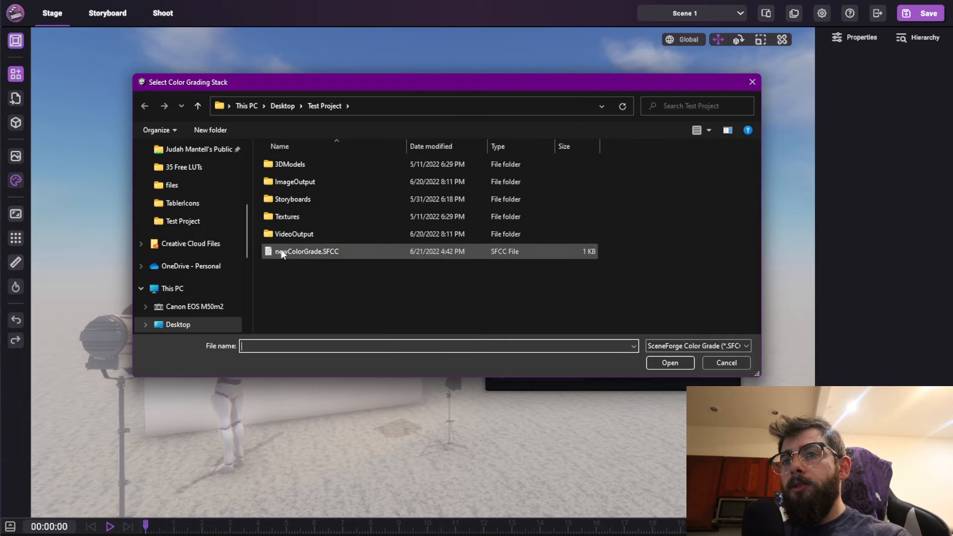
double_click(301, 252)
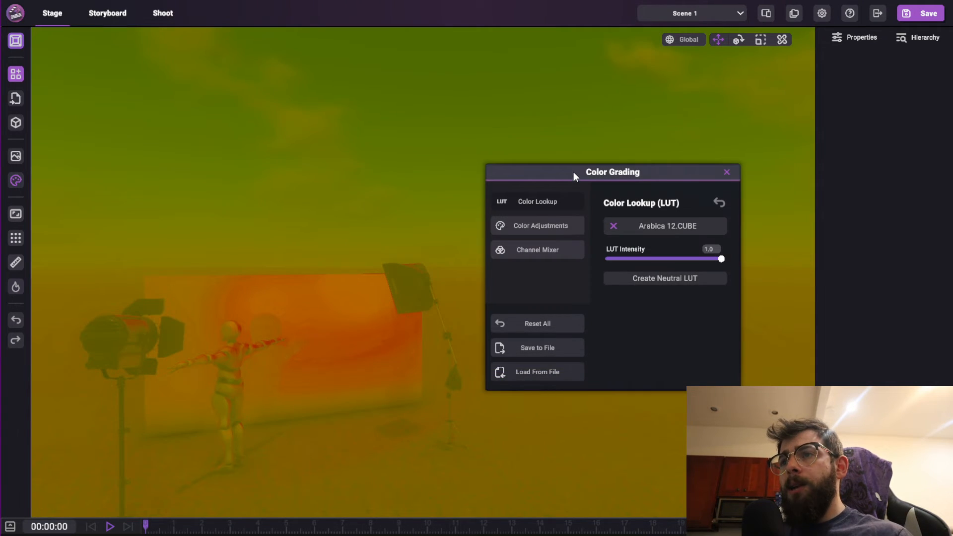
left_click_drag(573, 172, 515, 189)
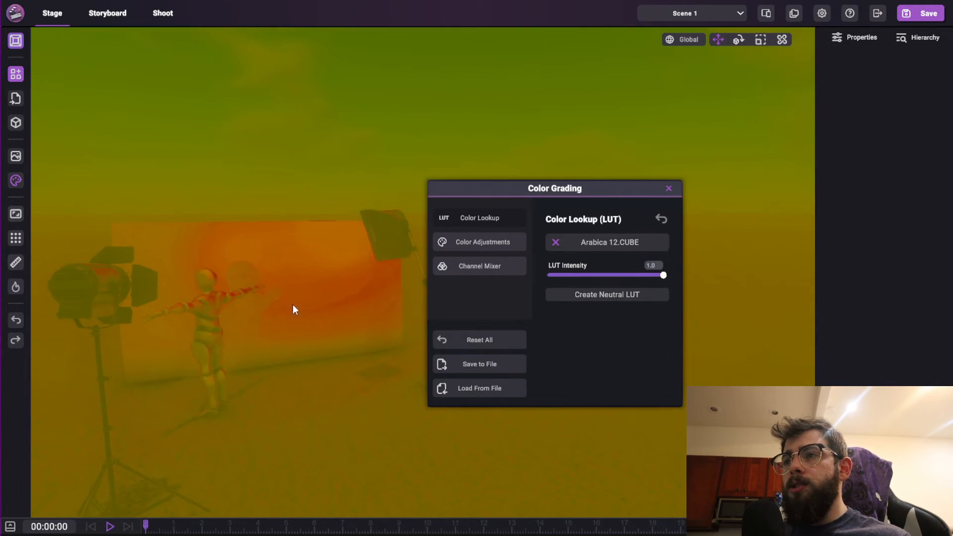
Set the scene time to 5:00 in the visuals settings and close them.
left_click(15, 158)
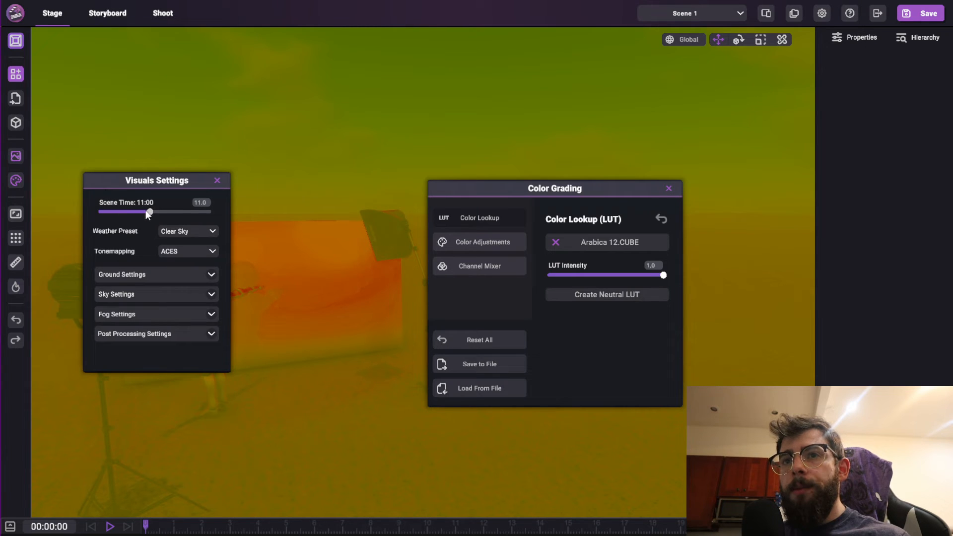
left_click_drag(149, 212, 124, 219)
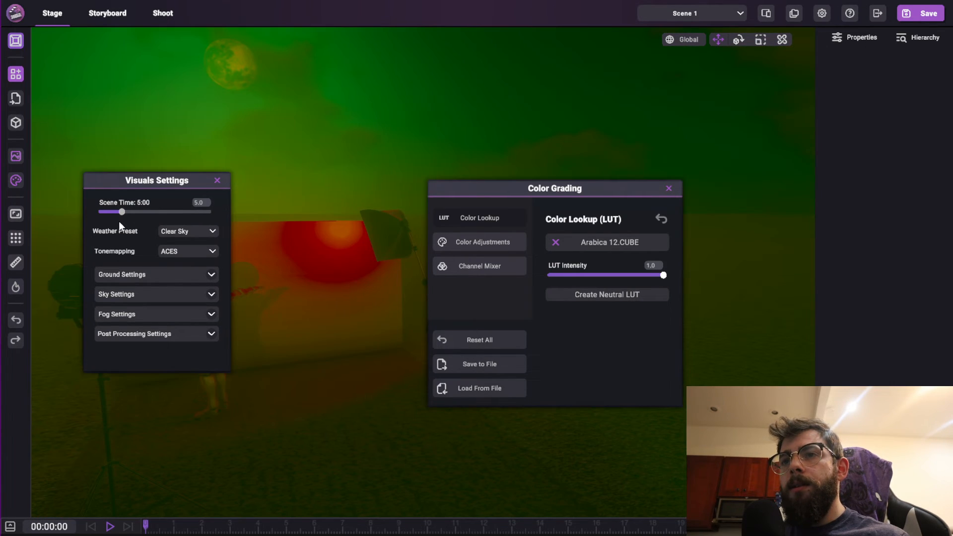
left_click(216, 180)
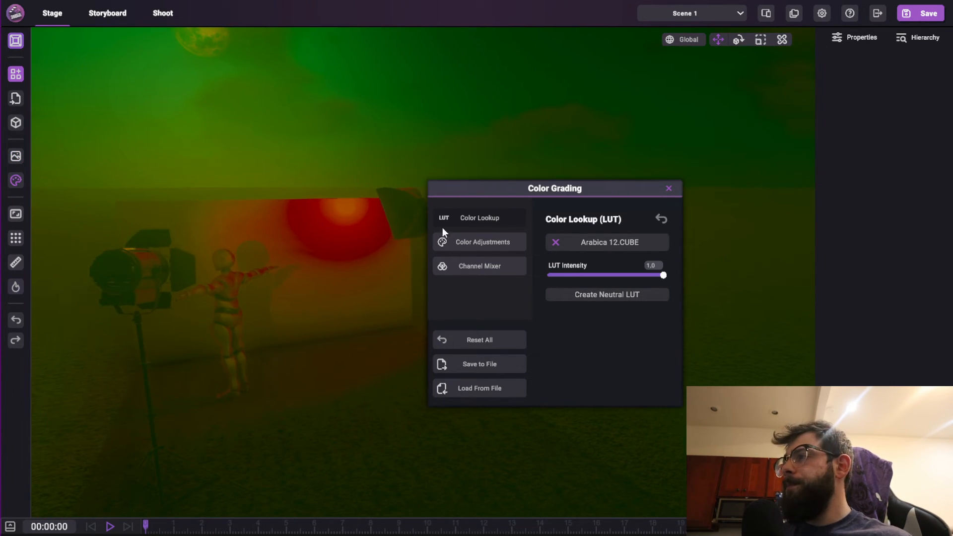
Move the Color Grading window clear of the subject and switch to the Shoot workspace.
left_click_drag(608, 184, 742, 183)
right_click_drag(467, 164, 659, 208)
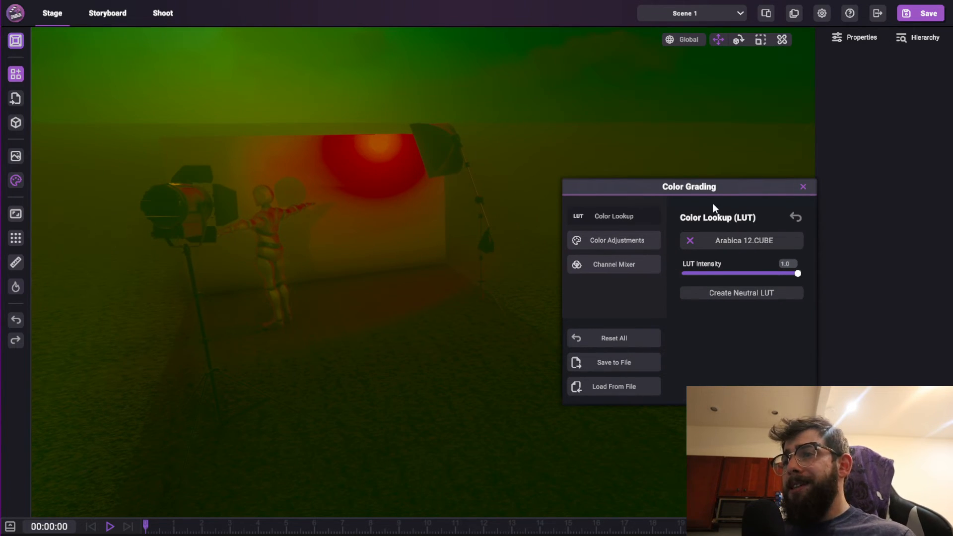
left_click_drag(730, 187, 655, 189)
left_click(160, 13)
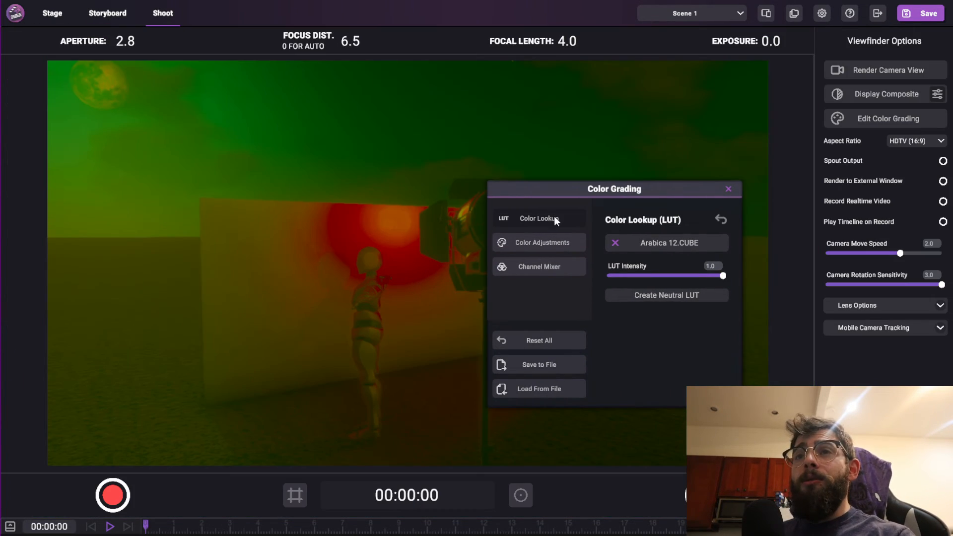
Reframe the shot around the mannequin and lower the LUT intensity to 0.2.
left_click_drag(604, 188, 244, 168)
right_click_drag(529, 147, 484, 274)
left_click_drag(359, 256, 273, 261)
right_click_drag(446, 248, 467, 262)
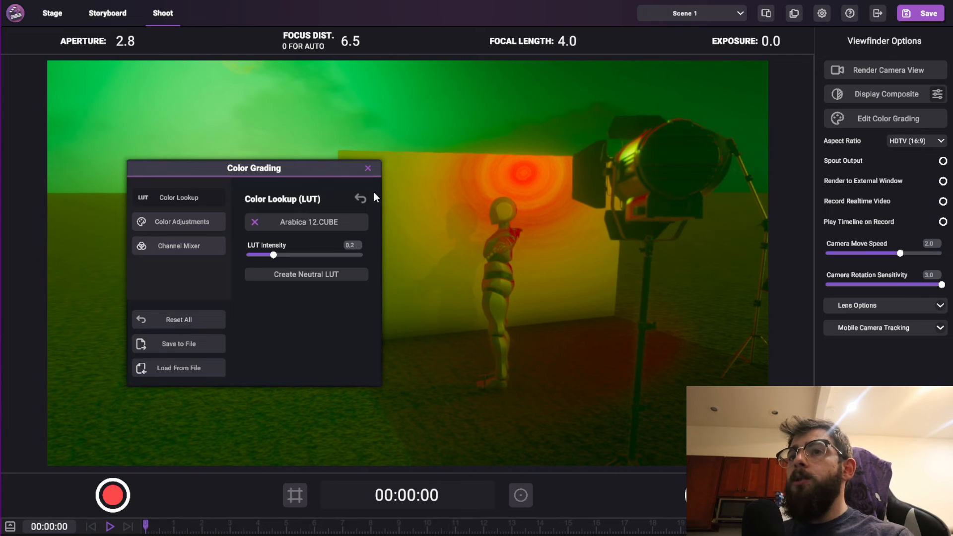
Close the Color Grading window and return to the Stage workspace to view the graded scene.
left_click_drag(325, 168, 361, 184)
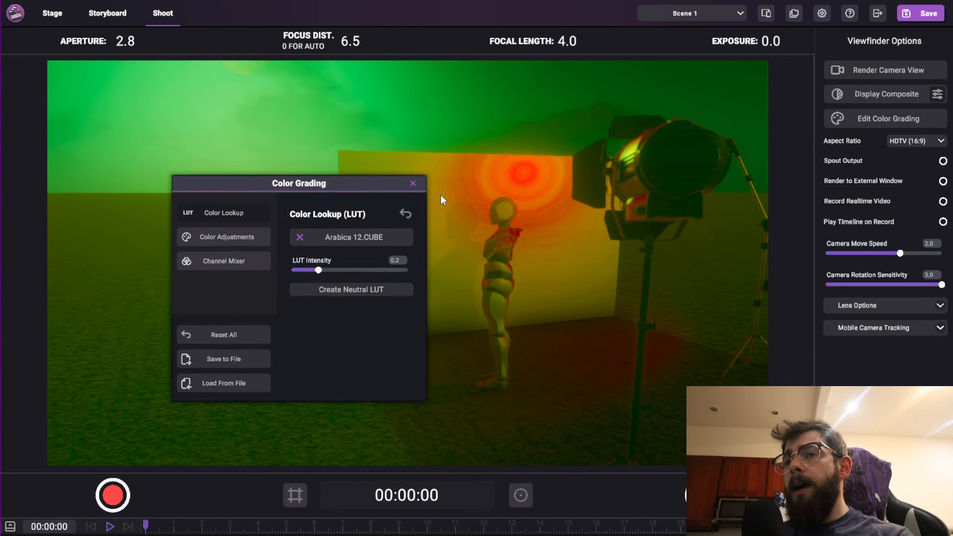
left_click(413, 184)
left_click(54, 14)
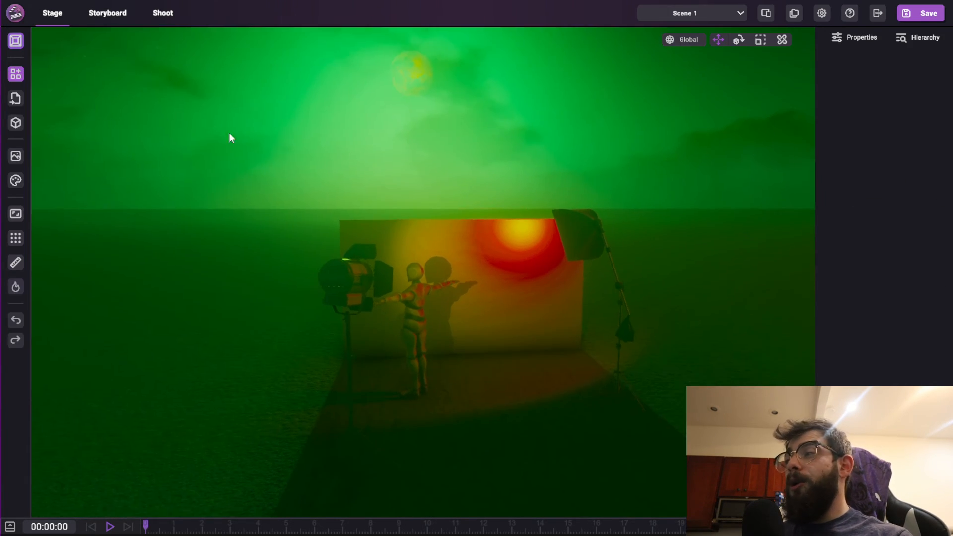
right_click_drag(229, 138, 291, 191)
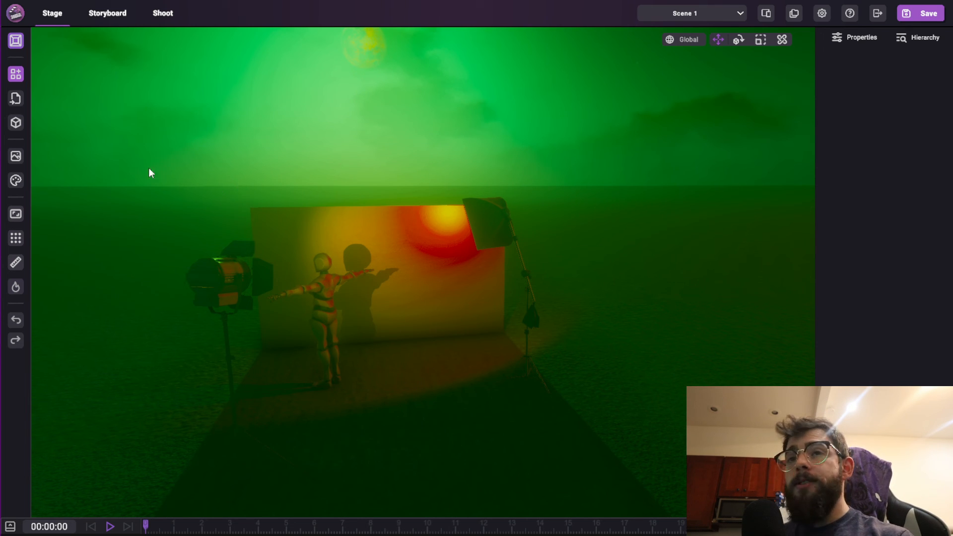
right_click_drag(467, 264, 519, 269)
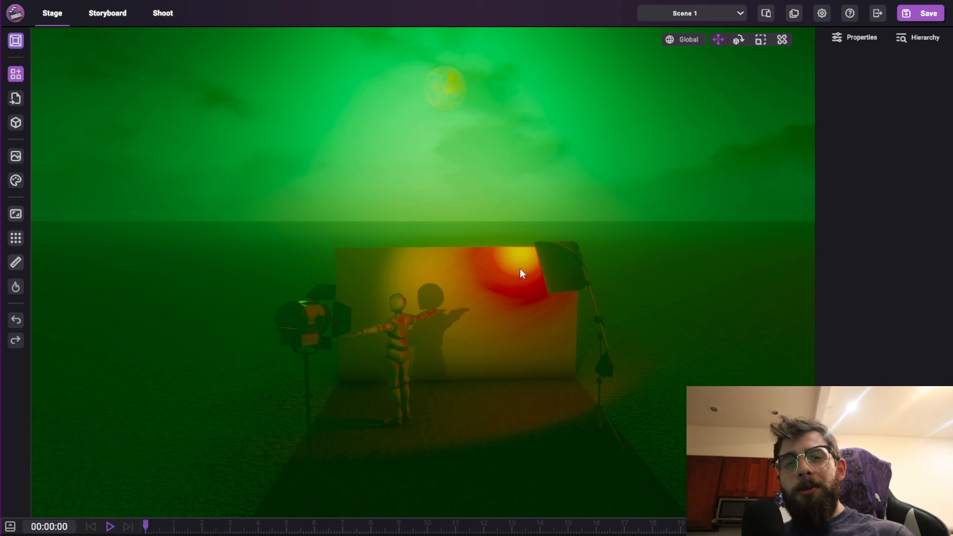